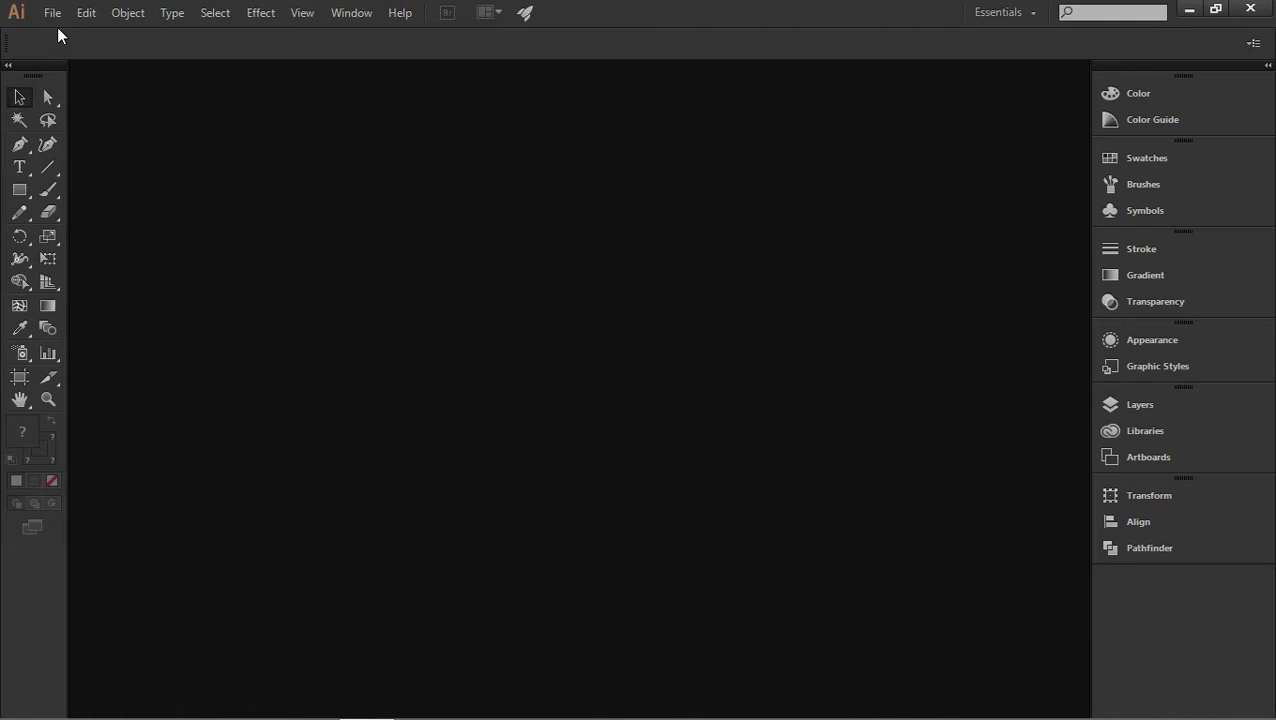
# Step: Create a new 1920 × 1080 px RGB document, Untitled-1
pyautogui.click(55, 14)
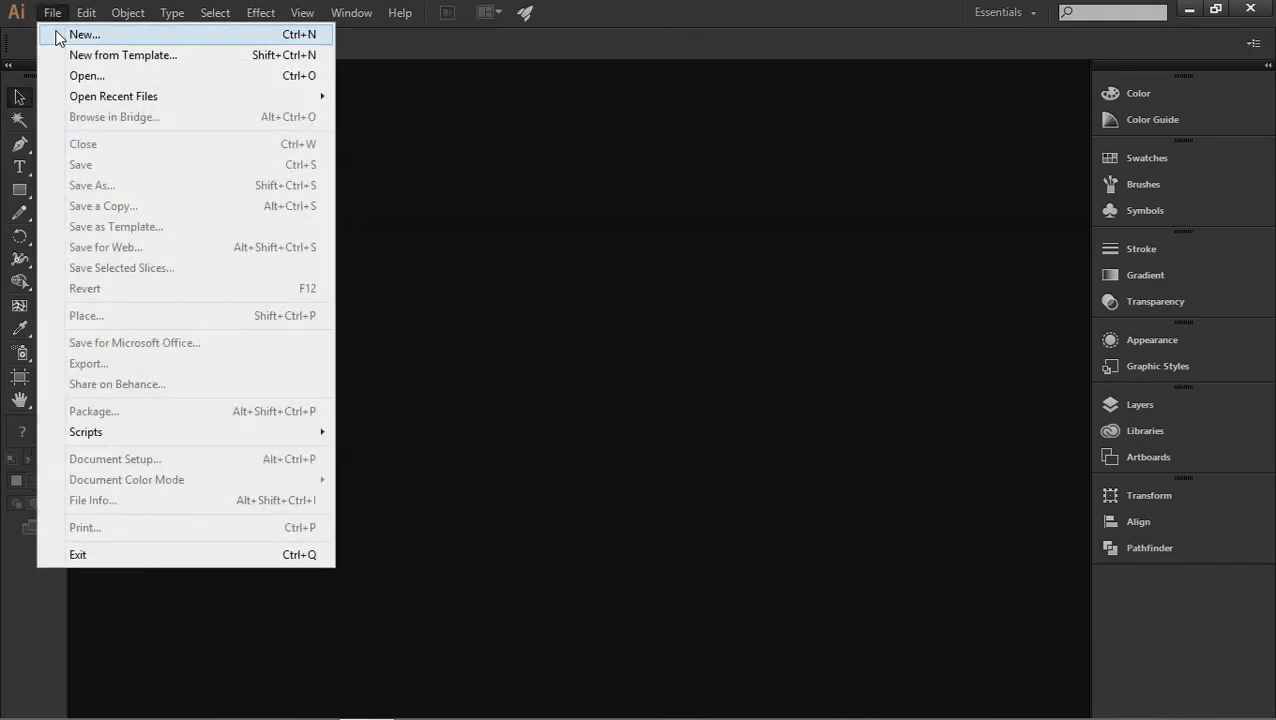
pyautogui.click(70, 34)
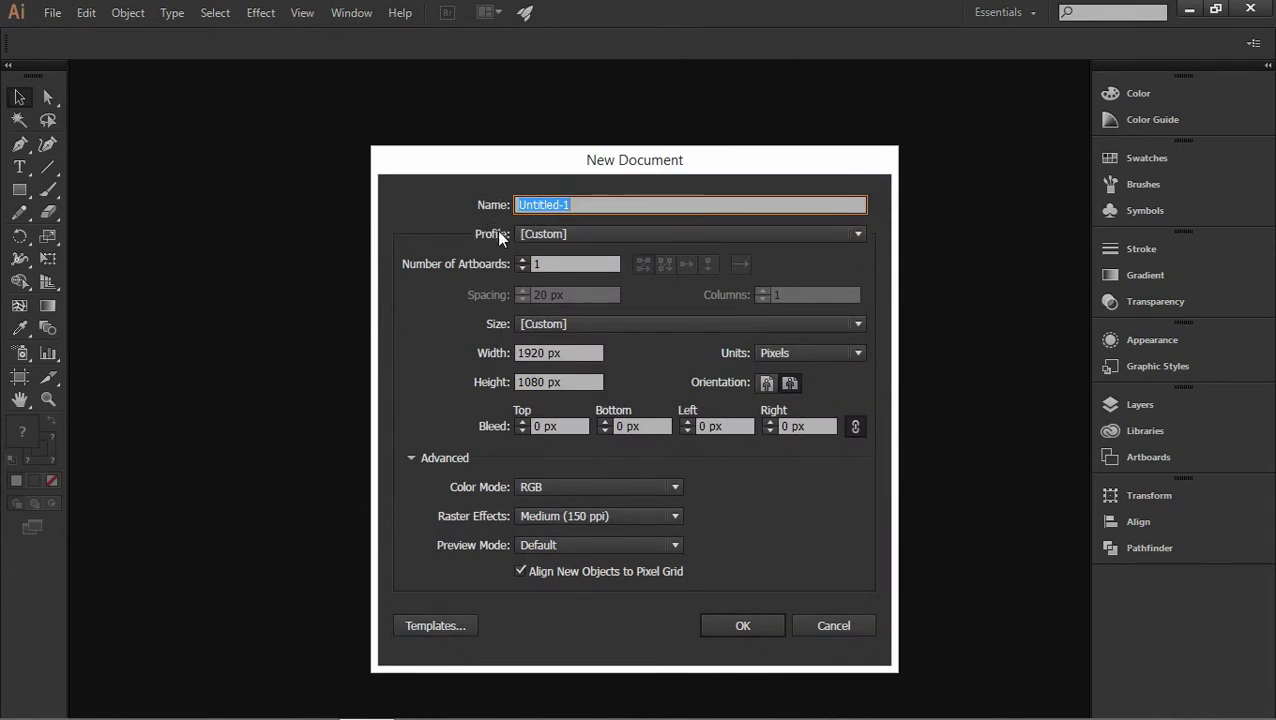
pyautogui.doubleClick(517, 352)
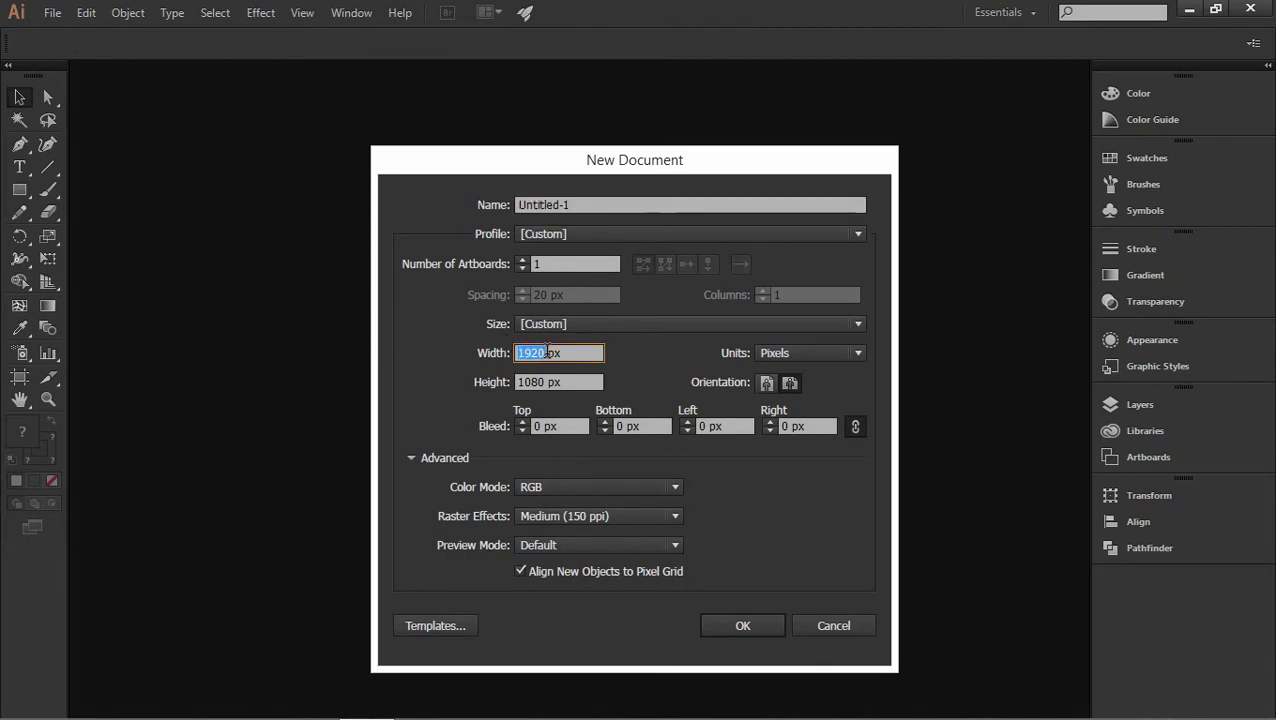
pyautogui.doubleClick(541, 382)
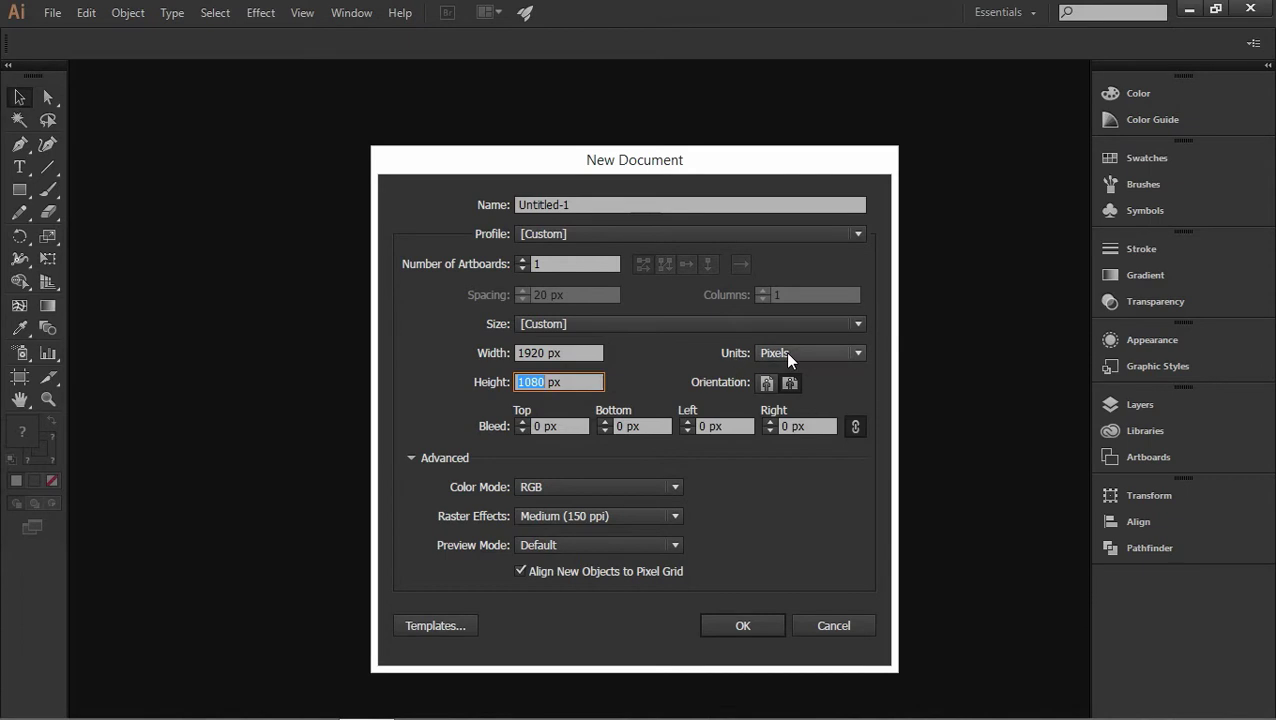
pyautogui.click(744, 625)
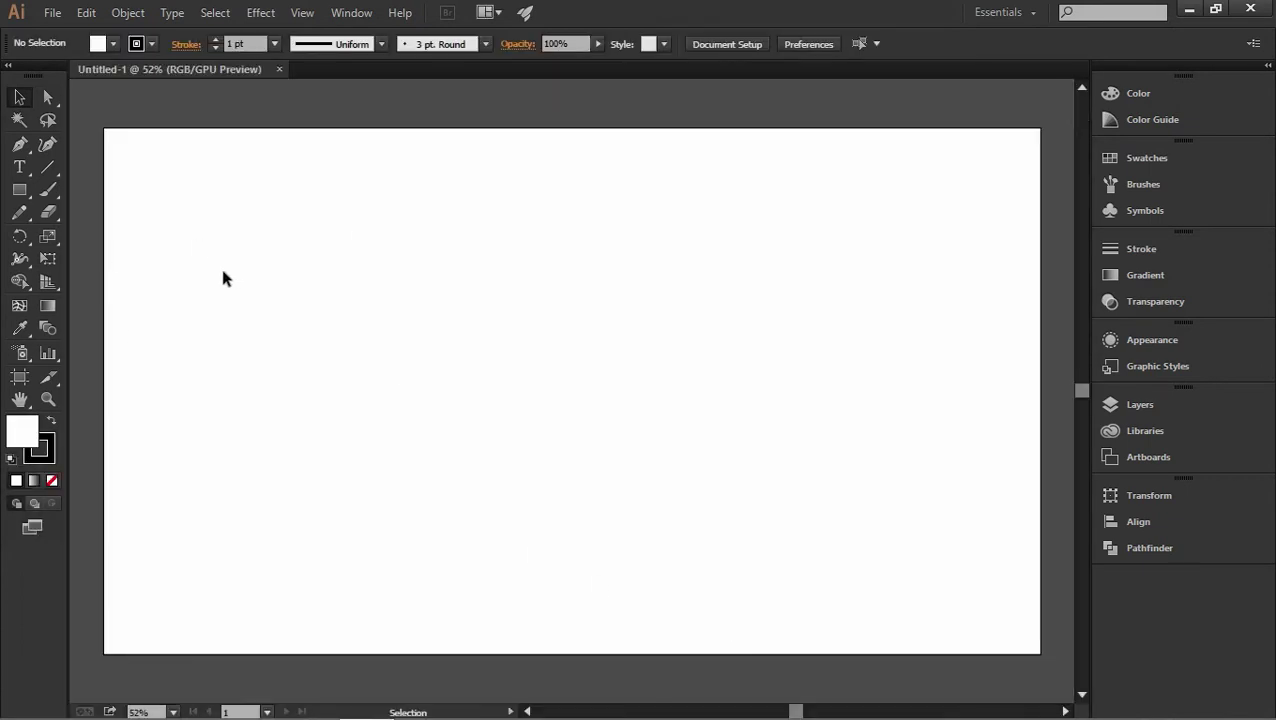
# Step: Set up the Rectangle tool with no stroke and a #424242 dark grey fill
pyautogui.click(22, 192)
pyautogui.click(45, 459)
pyautogui.click(53, 482)
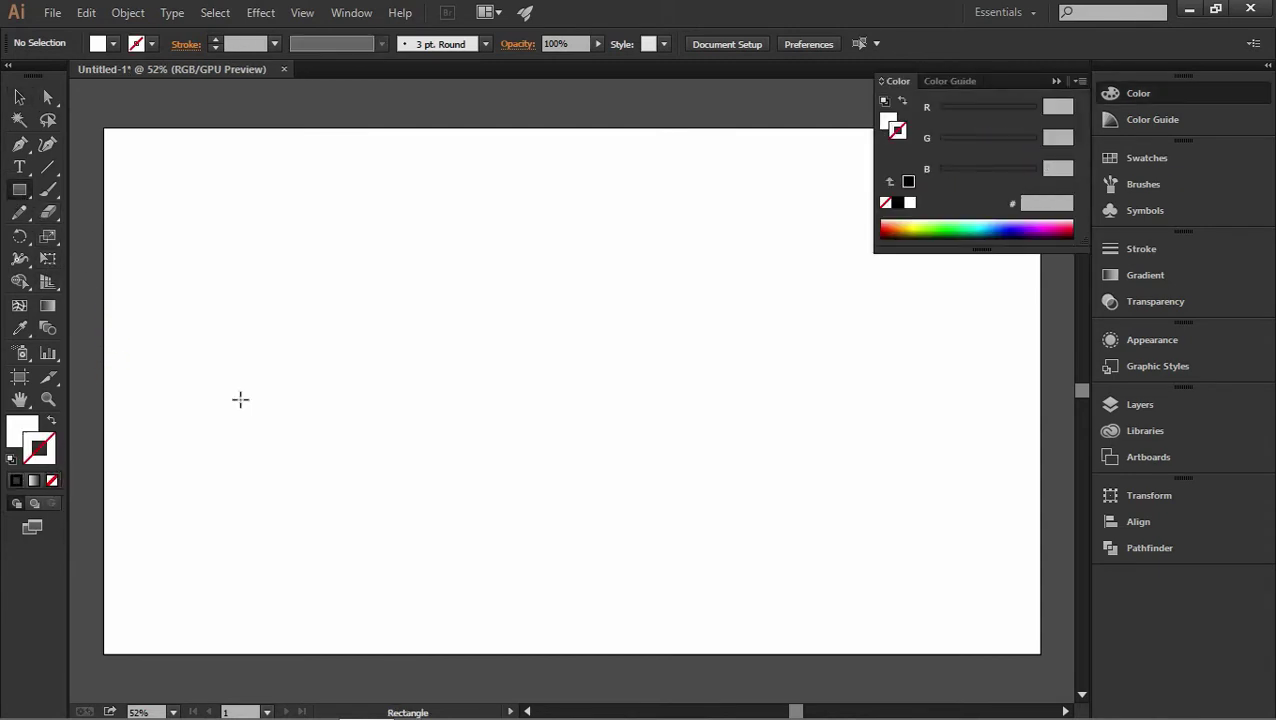
pyautogui.click(1055, 81)
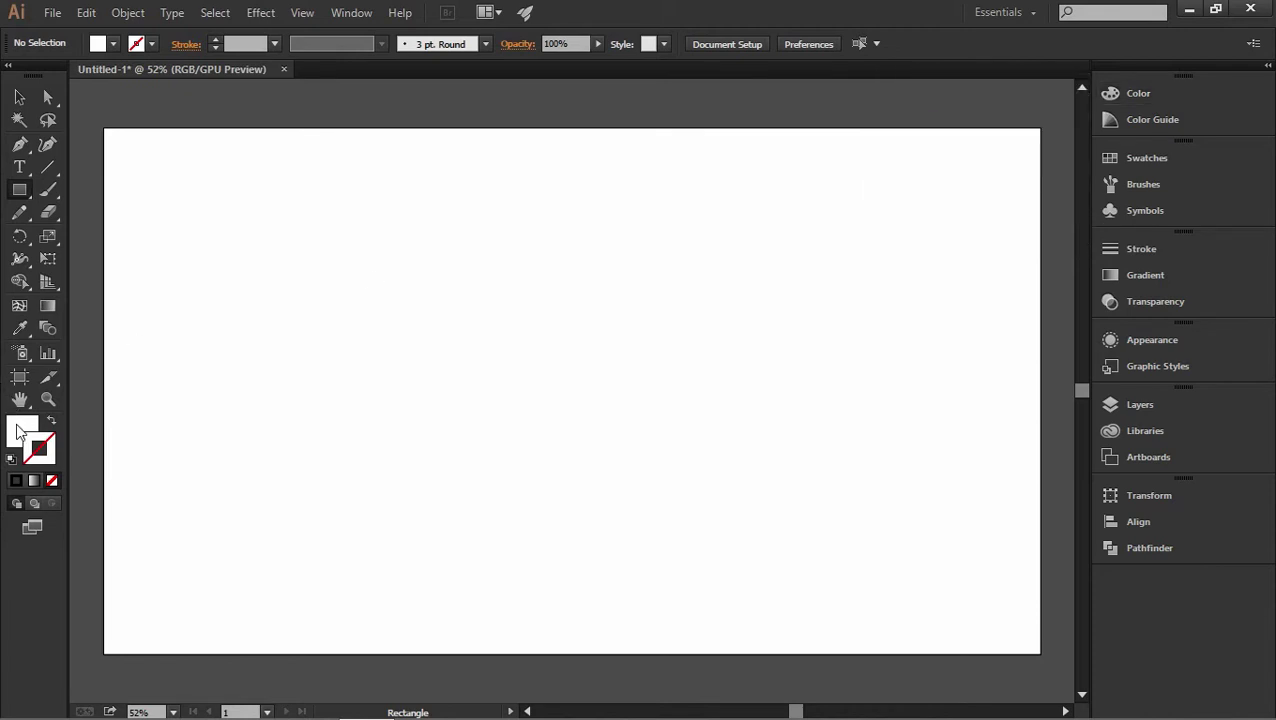
pyautogui.doubleClick(20, 430)
pyautogui.moveTo(467, 610); pyautogui.dragTo(422, 613)
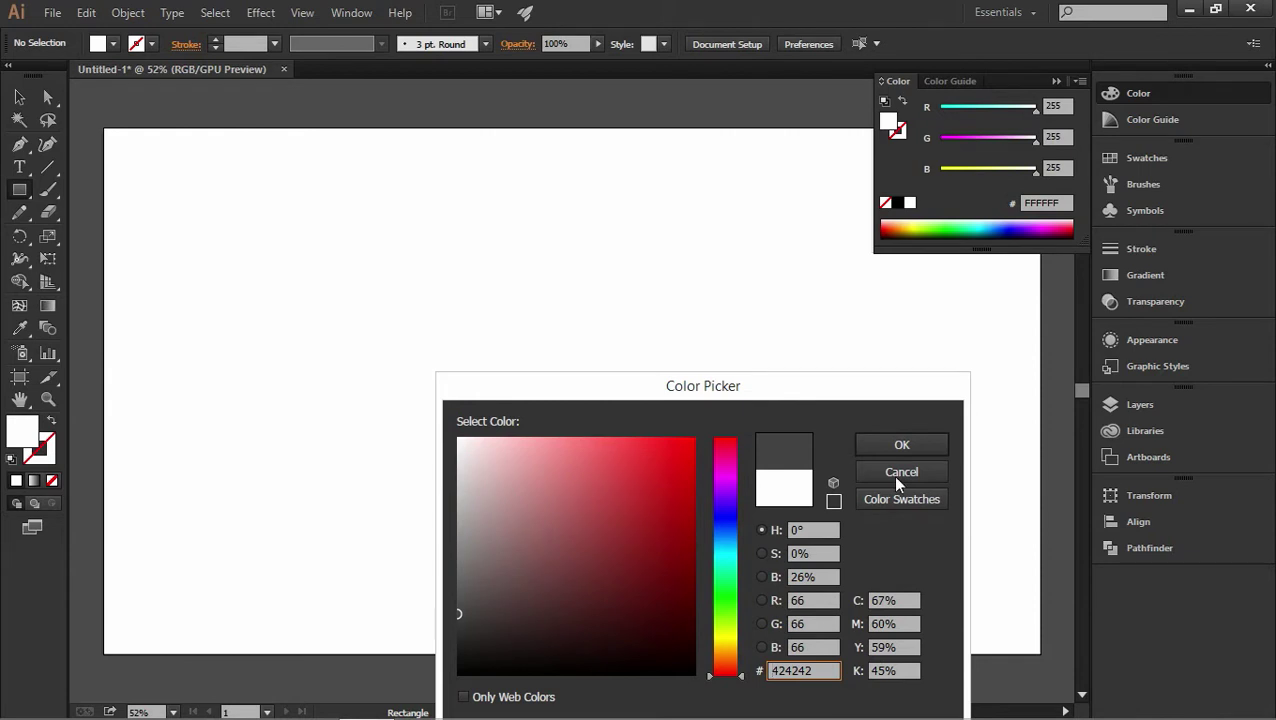
pyautogui.click(902, 444)
# Step: Draw a thin shelf bar about 894 px wide and move it into place
pyautogui.moveTo(367, 461); pyautogui.dragTo(807, 459)
pyautogui.click(19, 97)
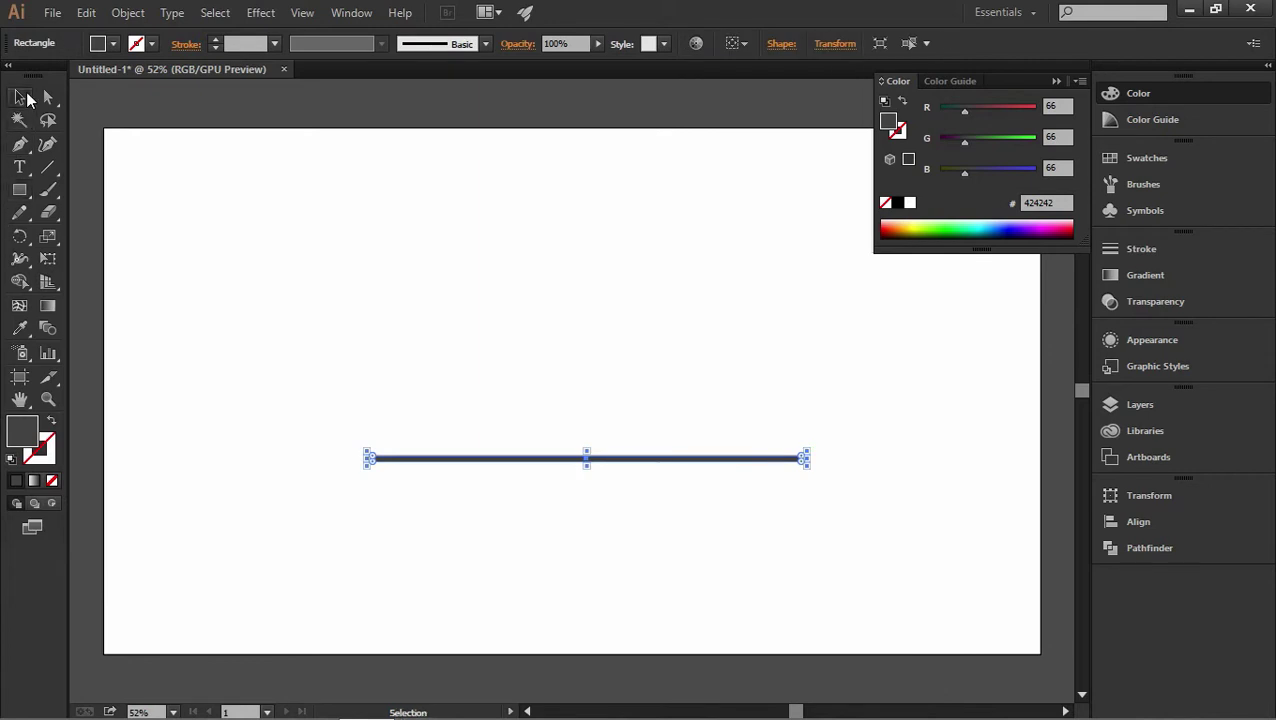
pyautogui.moveTo(540, 464)
pyautogui.mouseDown()
pyautogui.moveTo(527, 464)
pyautogui.moveTo(530, 485)
pyautogui.mouseUp()
pyautogui.click(640, 360)
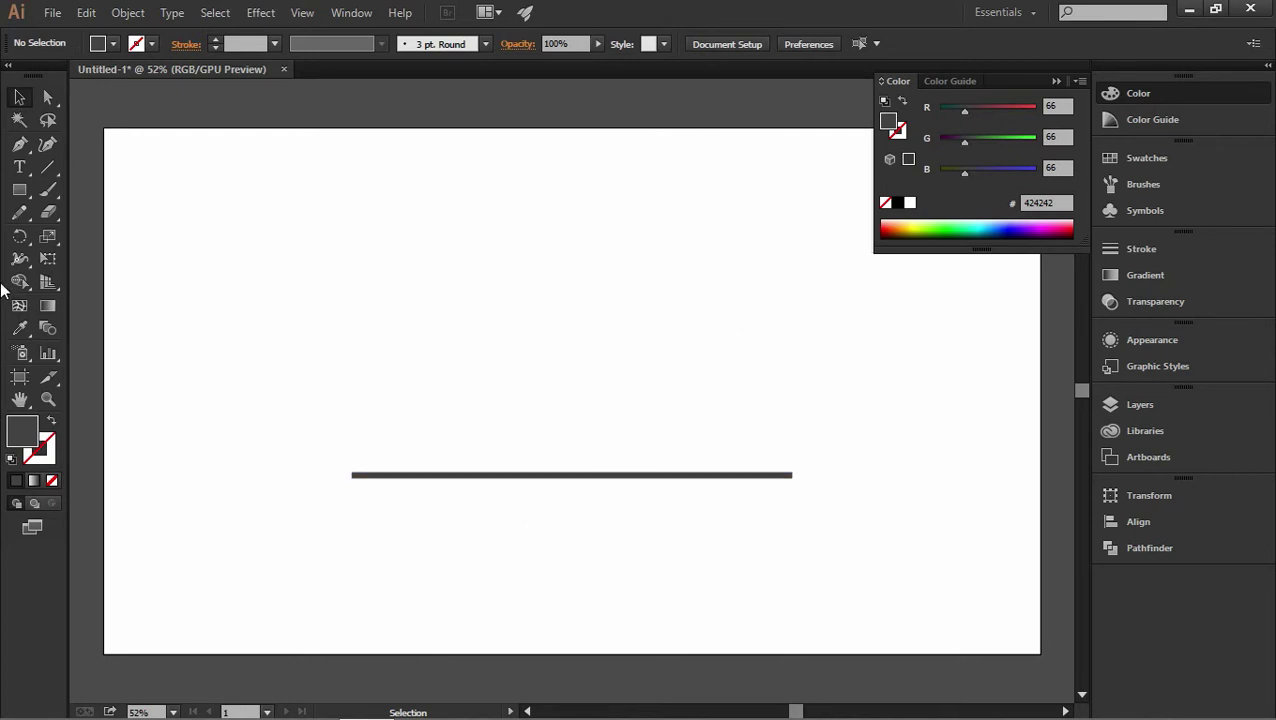
# Step: Draw a tall rectangle on the shelf and overlap a narrower 113 × 285 px rectangle on it
pyautogui.click(19, 189)
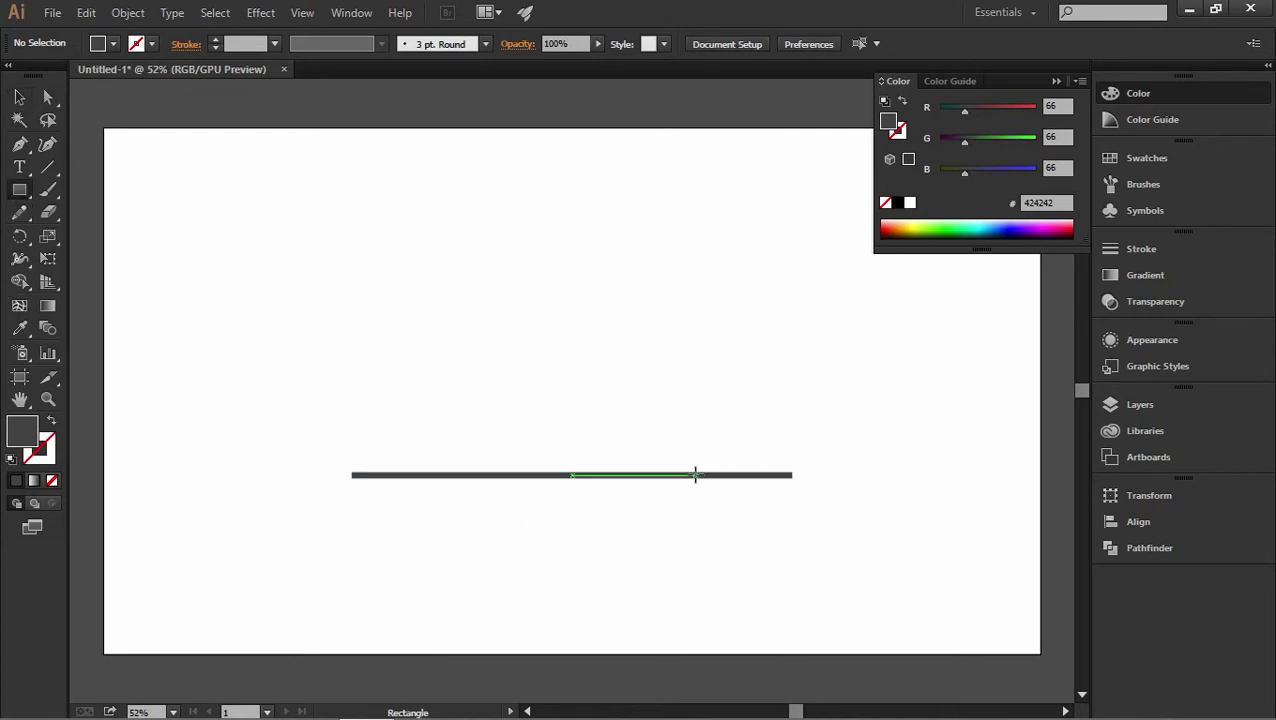
pyautogui.moveTo(689, 474); pyautogui.dragTo(761, 319)
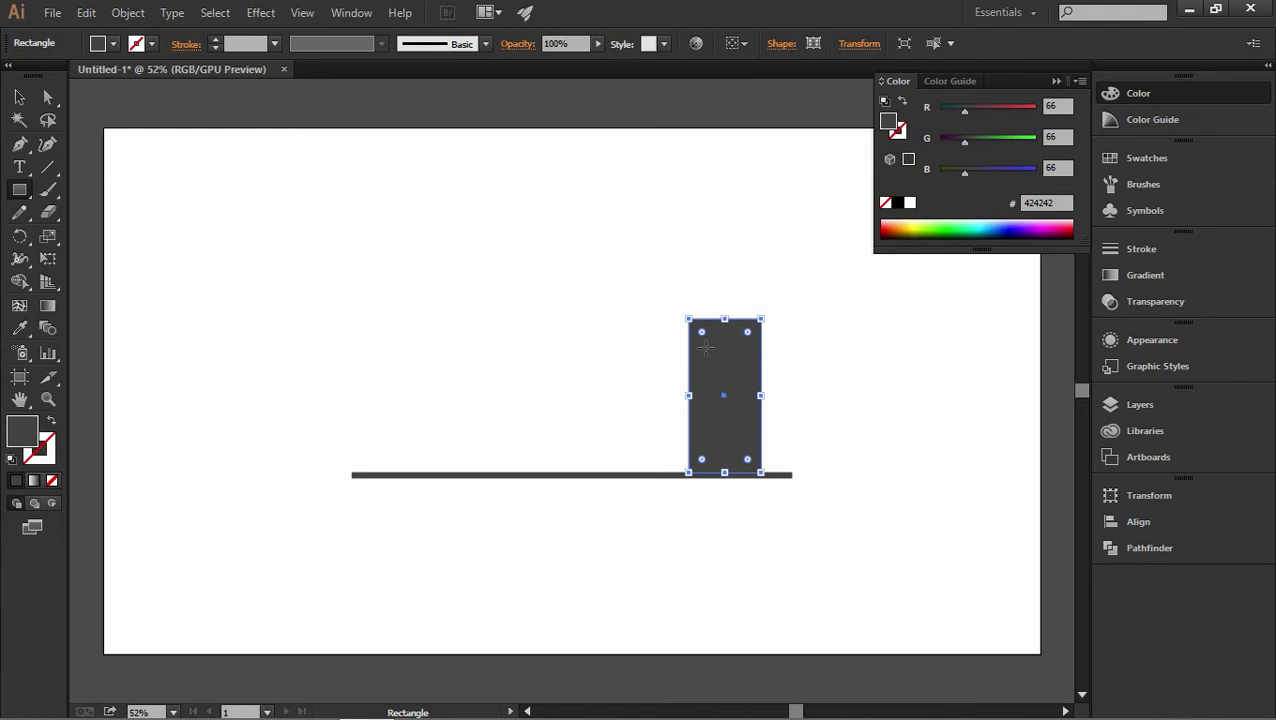
pyautogui.moveTo(597, 319); pyautogui.dragTo(649, 457)
pyautogui.press('v')
pyautogui.moveTo(613, 363); pyautogui.dragTo(744, 396)
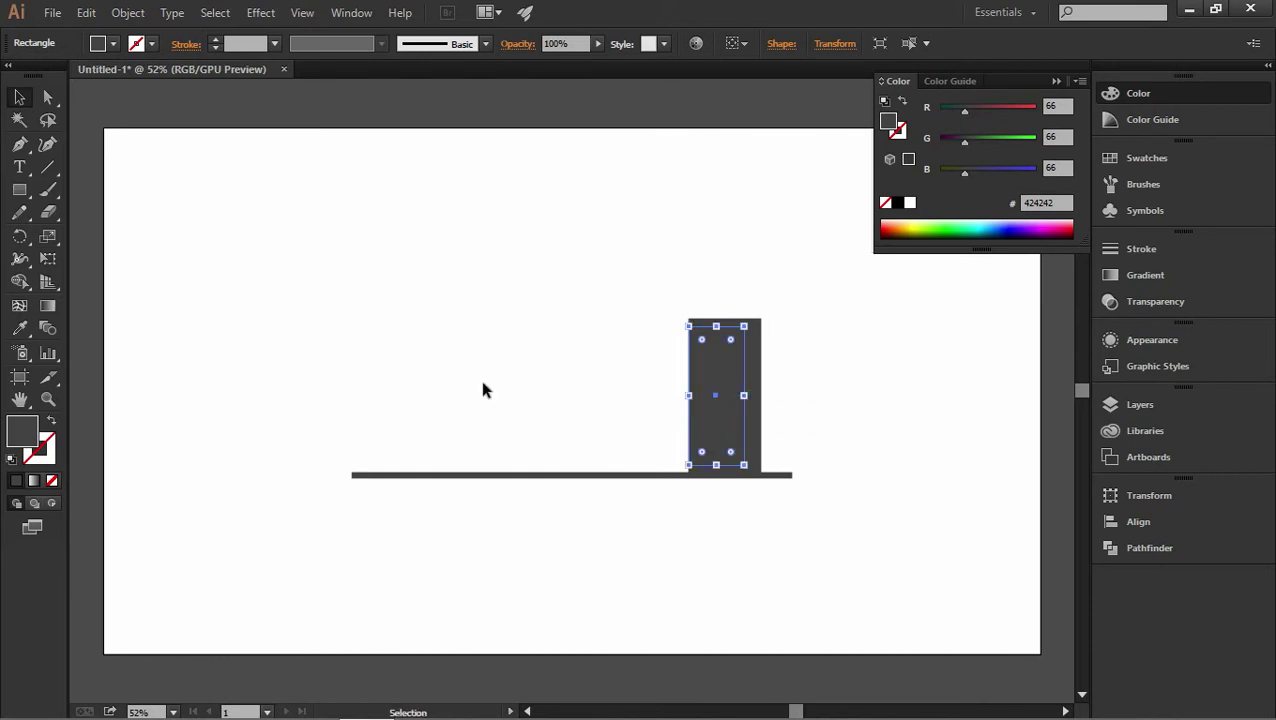
# Step: Fill the box rectangles with #1E1E1E and near-black #0C0C0C, narrowing one slightly
pyautogui.click(755, 374)
pyautogui.doubleClick(11, 438)
pyautogui.click(453, 647)
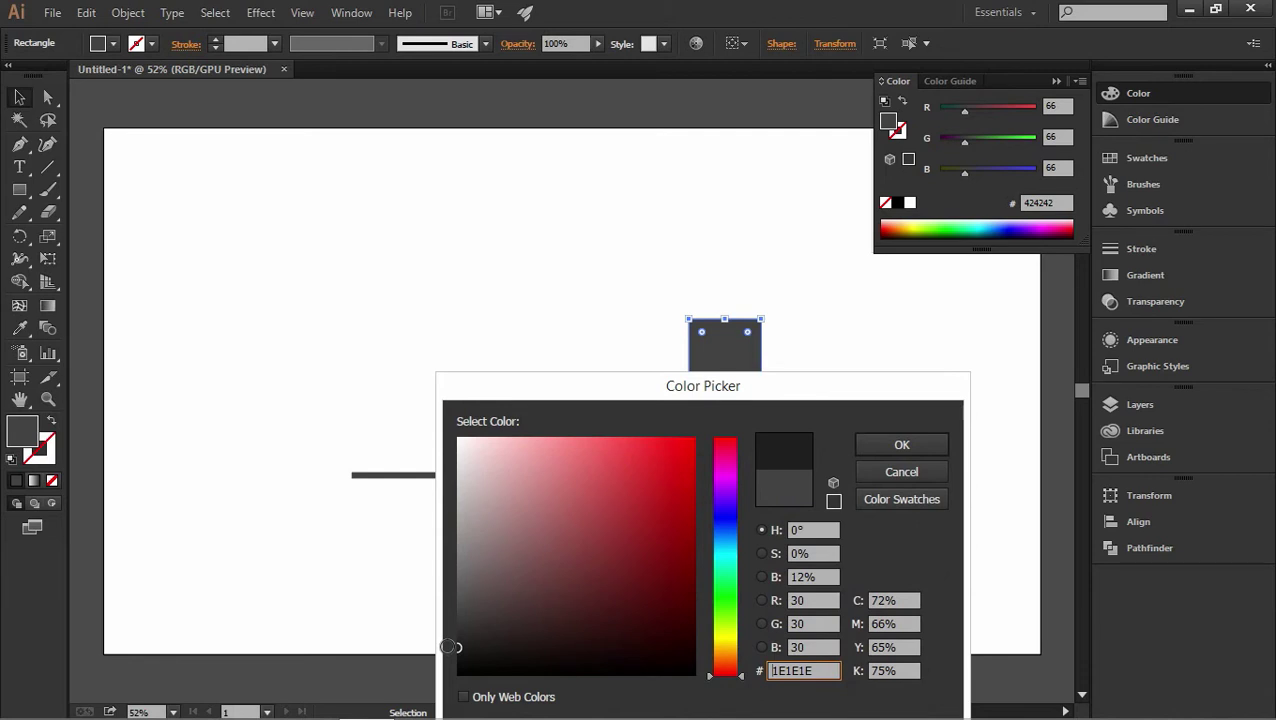
pyautogui.click(875, 449)
pyautogui.moveTo(760, 395)
pyautogui.mouseDown()
pyautogui.moveTo(735, 385)
pyautogui.moveTo(735, 360)
pyautogui.moveTo(726, 368)
pyautogui.moveTo(749, 396)
pyautogui.mouseUp()
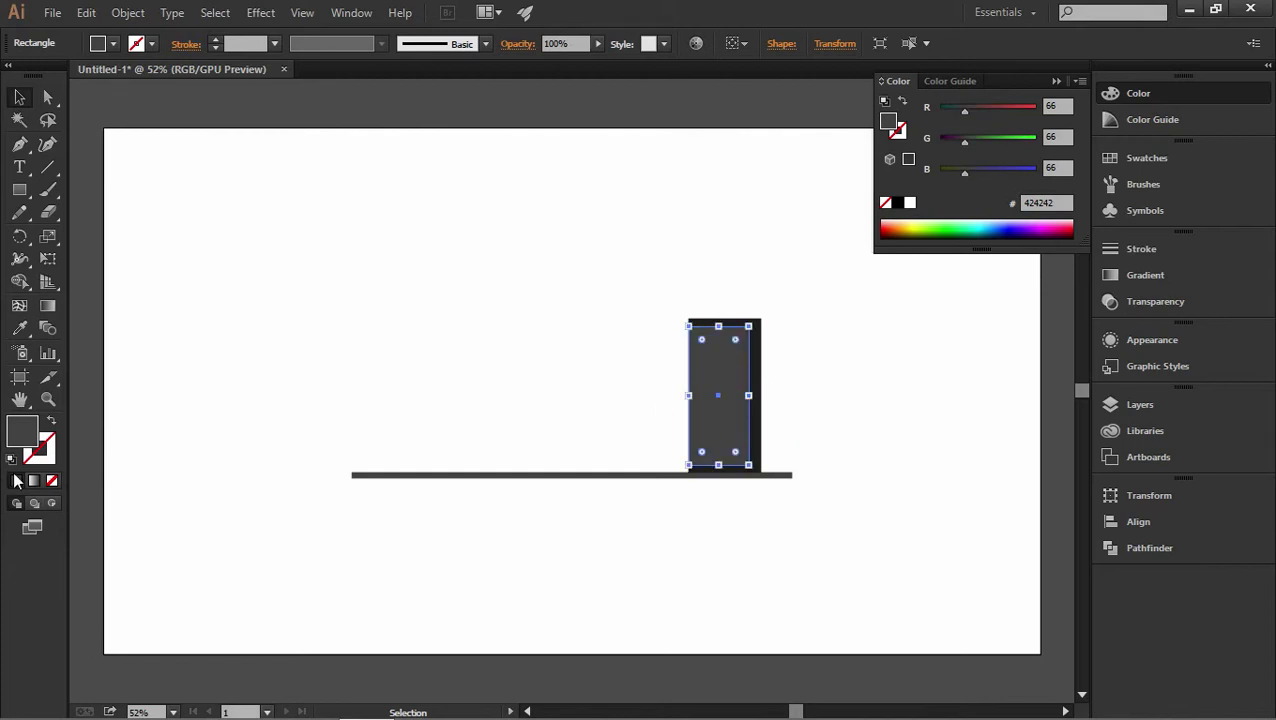
pyautogui.doubleClick(33, 441)
pyautogui.moveTo(459, 617); pyautogui.dragTo(438, 664)
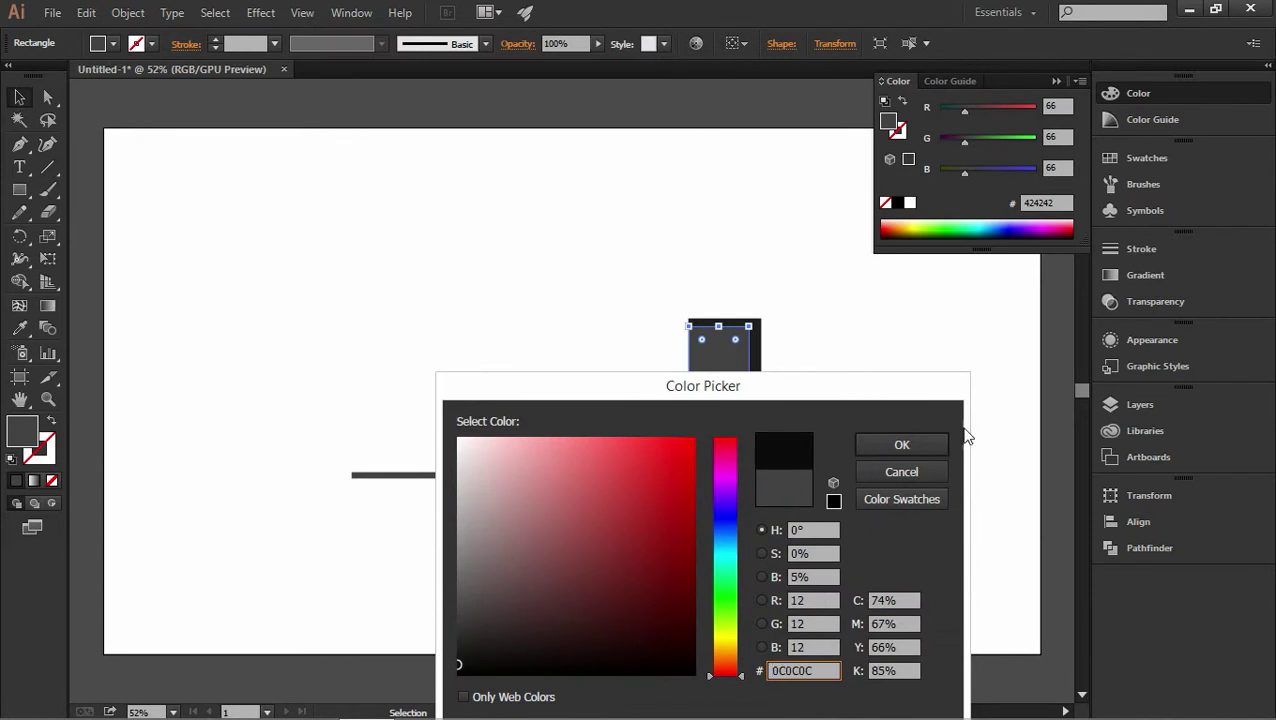
pyautogui.click(878, 444)
pyautogui.click(784, 302)
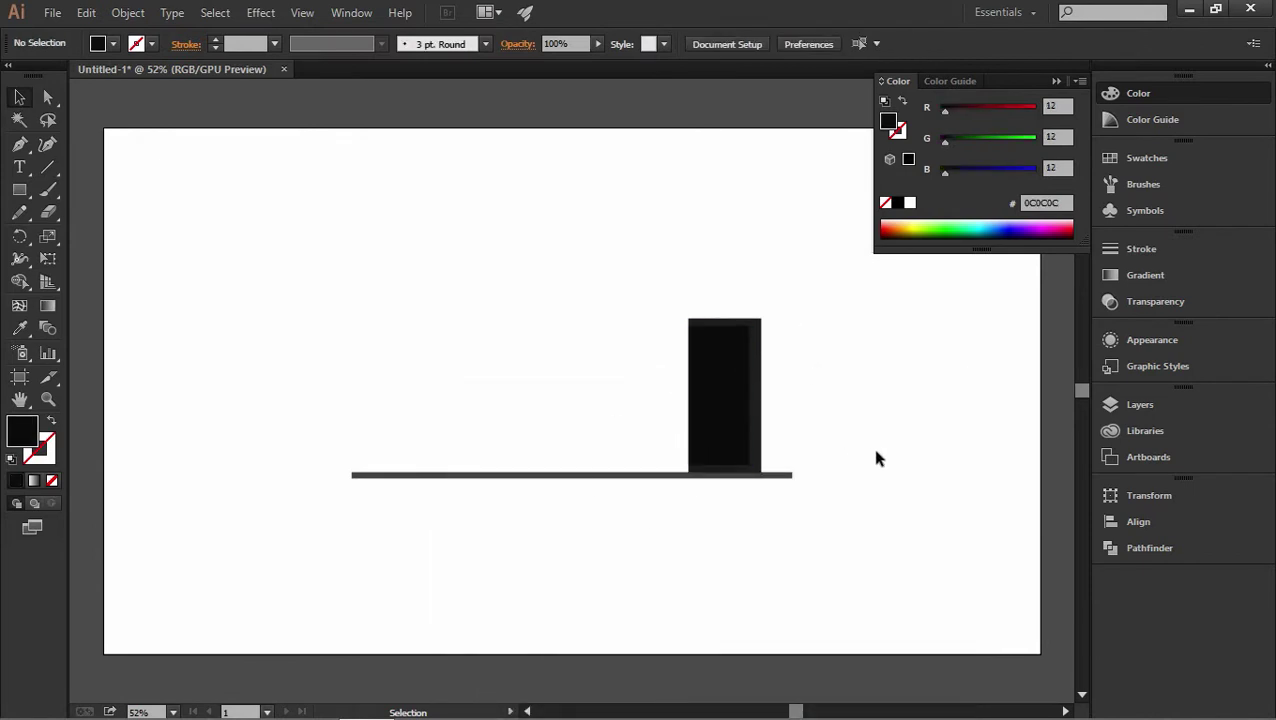
# Step: Adjust the inner panel's top edge and position, then shift it about 10 px right
pyautogui.click(720, 340)
pyautogui.moveTo(722, 320); pyautogui.dragTo(718, 318)
pyautogui.moveTo(731, 369)
pyautogui.mouseDown()
pyautogui.moveTo(726, 390)
pyautogui.moveTo(728, 372)
pyautogui.mouseUp()
pyautogui.click(855, 375)
pyautogui.click(714, 375)
pyautogui.moveTo(725, 370); pyautogui.dragTo(735, 370)
pyautogui.click(656, 326)
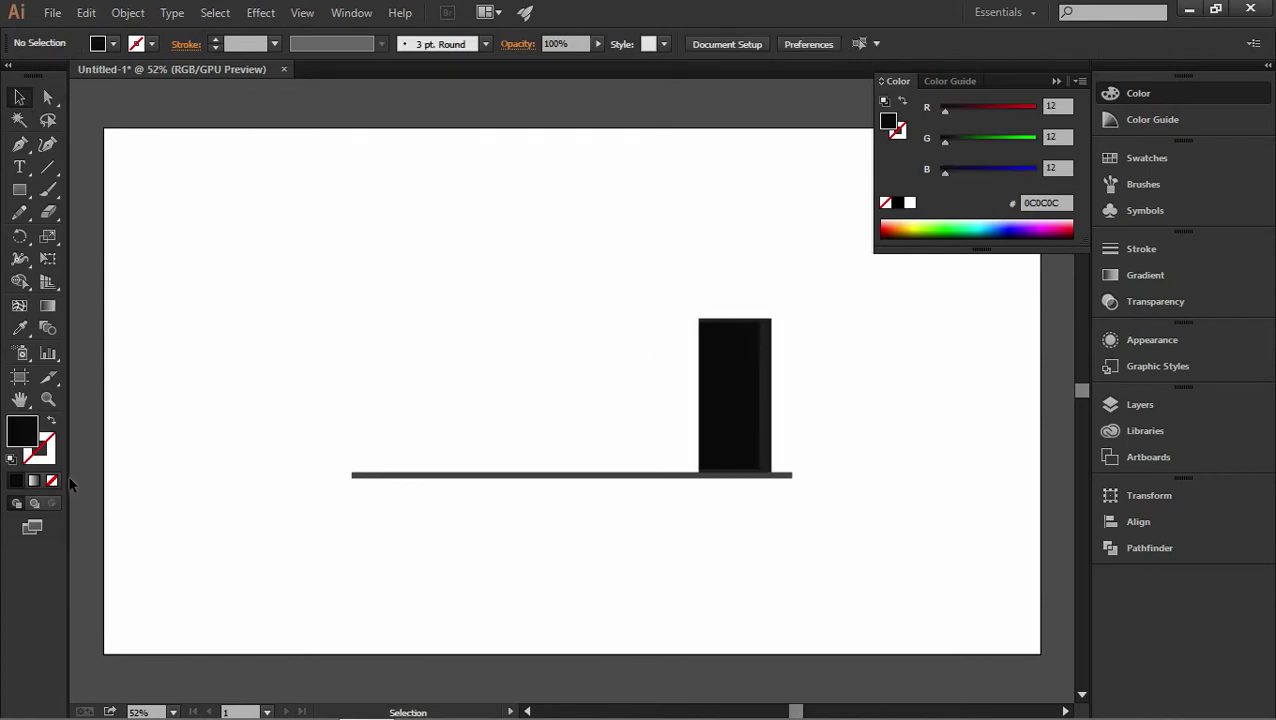
# Step: Draw an 81 × 168 px box left of the tall one and eyedrop its #1E1E1E strip colour
pyautogui.click(19, 190)
pyautogui.moveTo(632, 473); pyautogui.dragTo(673, 389)
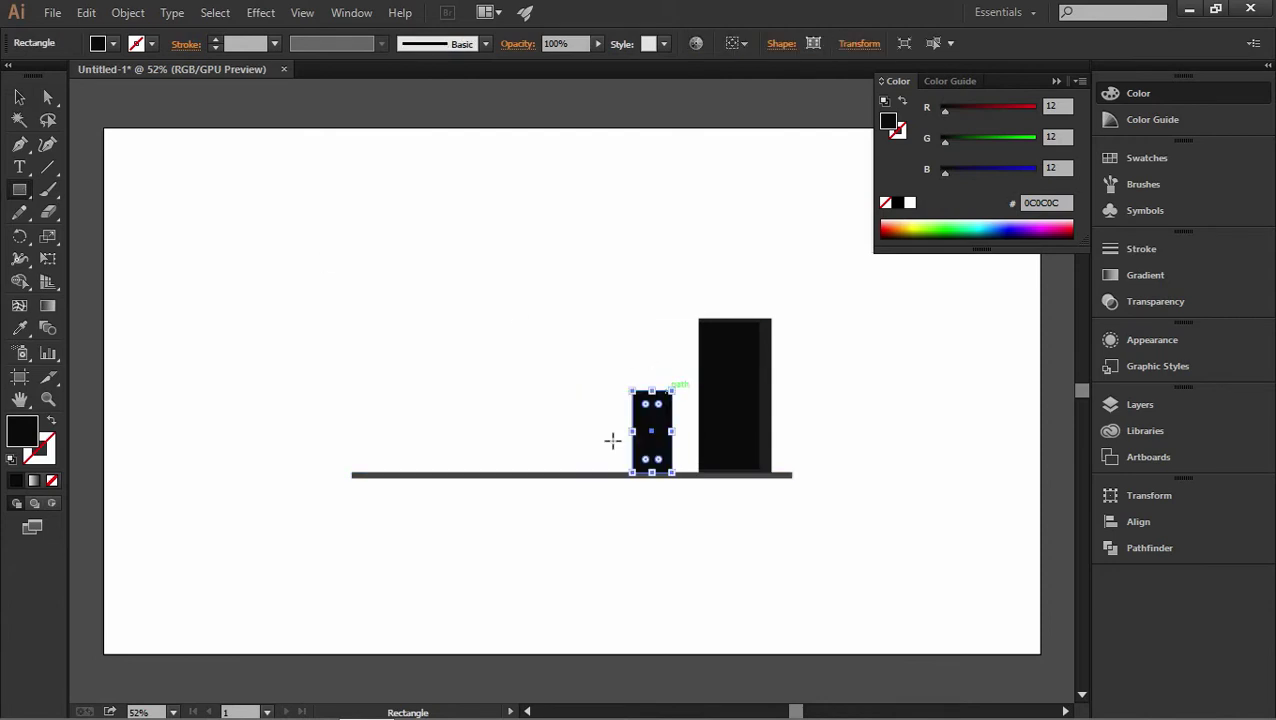
pyautogui.doubleClick(24, 434)
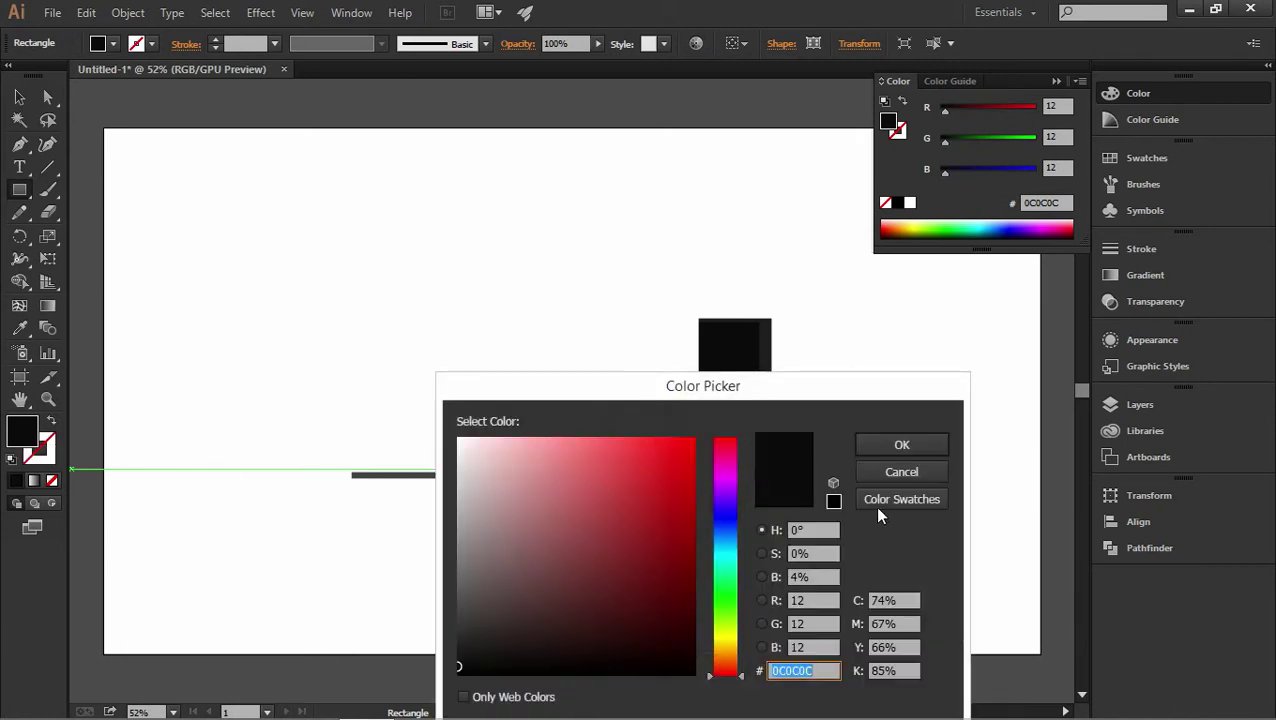
pyautogui.click(901, 471)
pyautogui.click(20, 333)
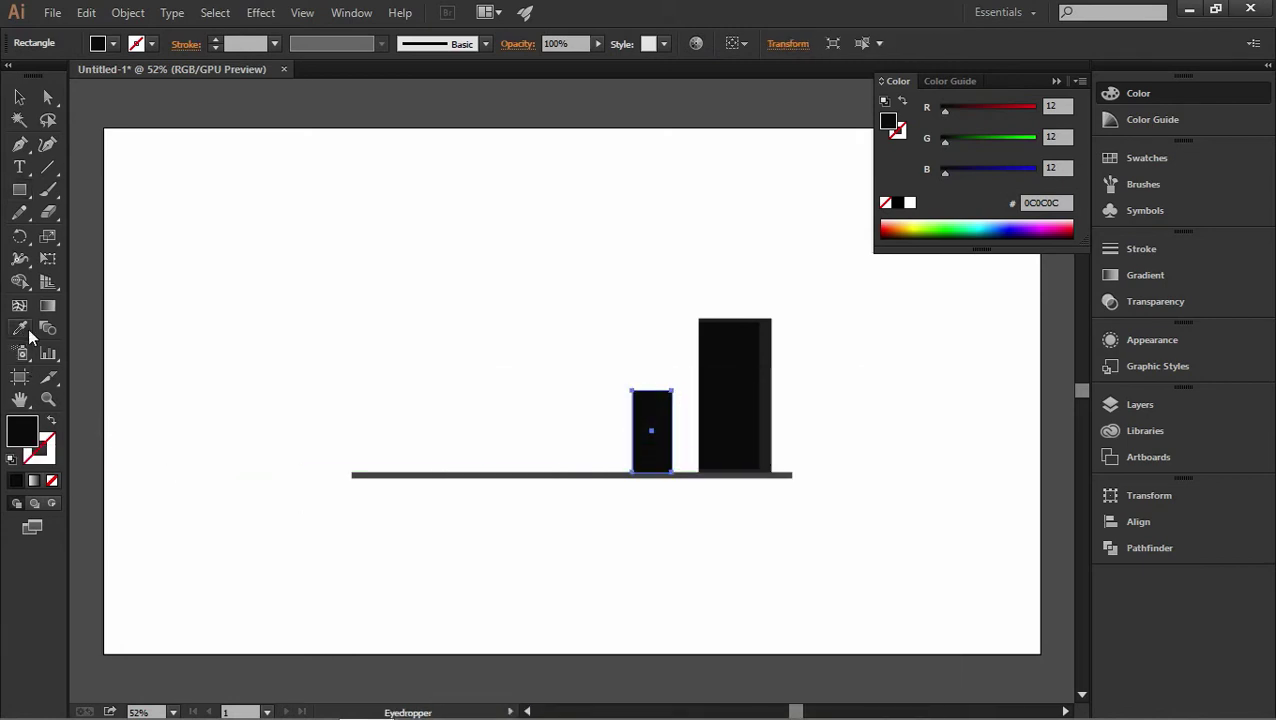
pyautogui.click(768, 400)
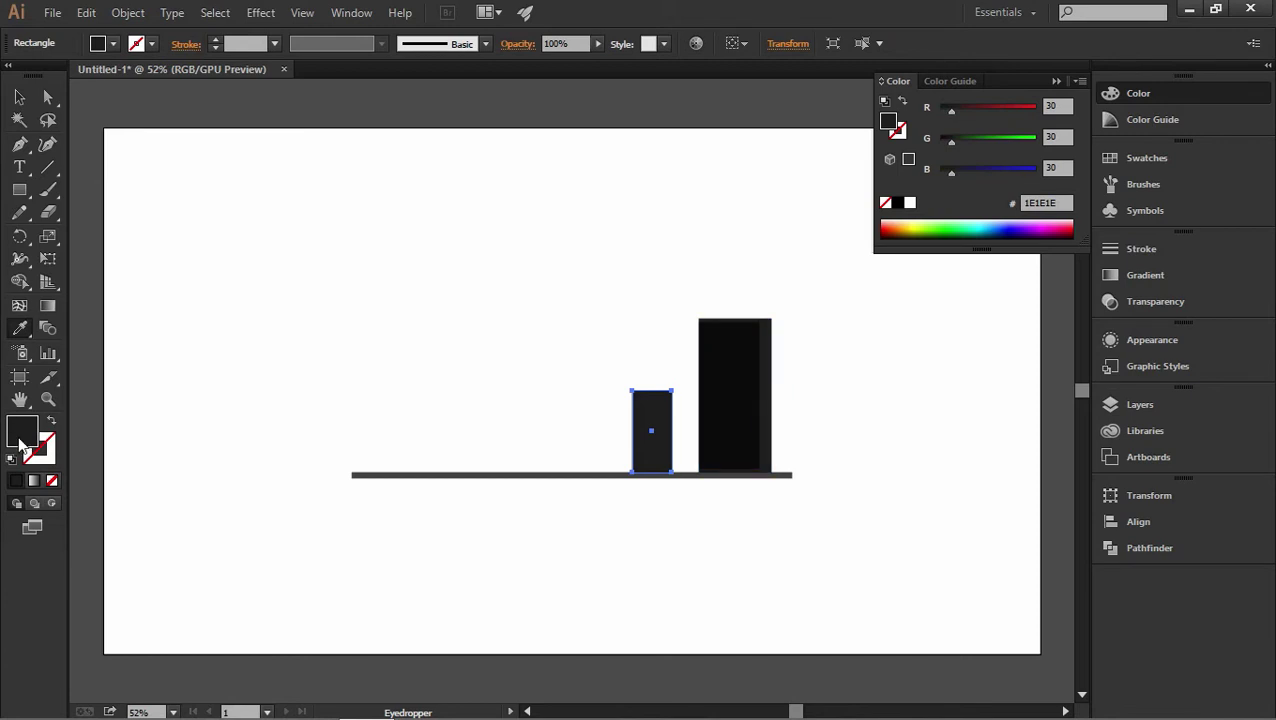
pyautogui.click(48, 398)
pyautogui.moveTo(632, 427); pyautogui.dragTo(578, 390)
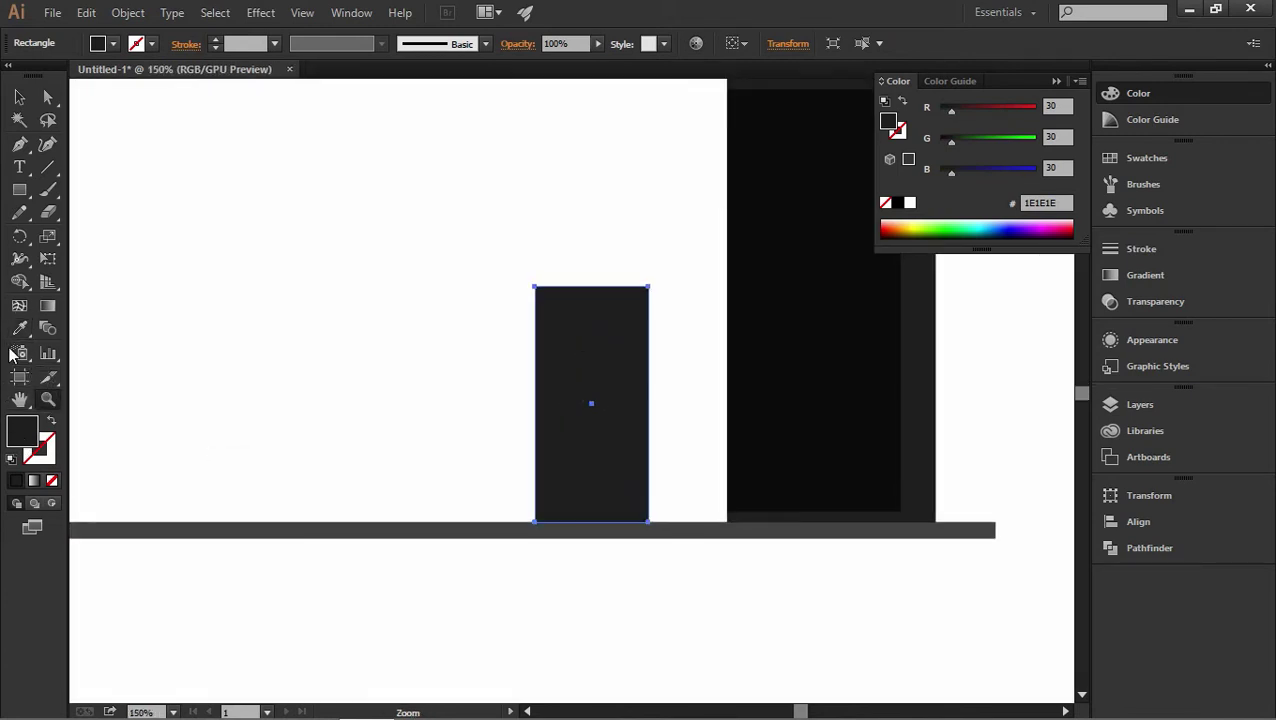
pyautogui.click(19, 189)
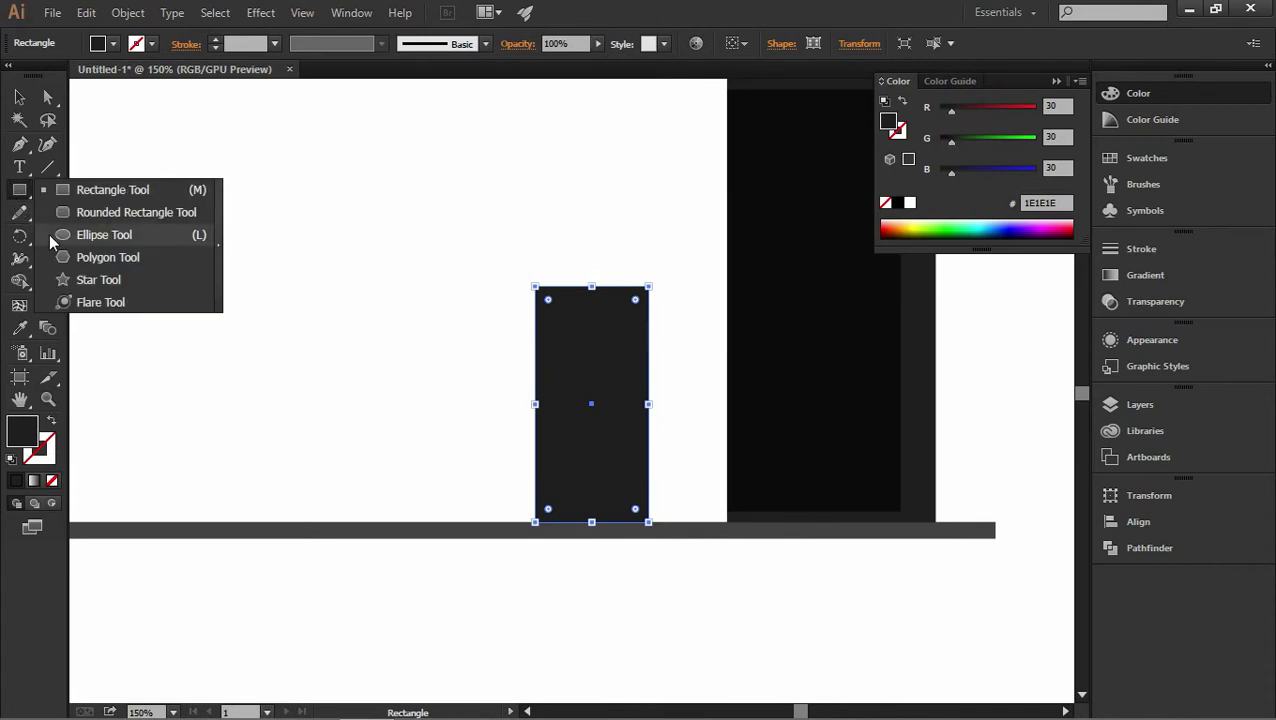
# Step: Draw a circle on the short speaker box and nudge it slightly left
pyautogui.click(50, 238)
pyautogui.moveTo(545, 300); pyautogui.dragTo(626, 404)
pyautogui.press('v')
pyautogui.moveTo(617, 352); pyautogui.dragTo(612, 353)
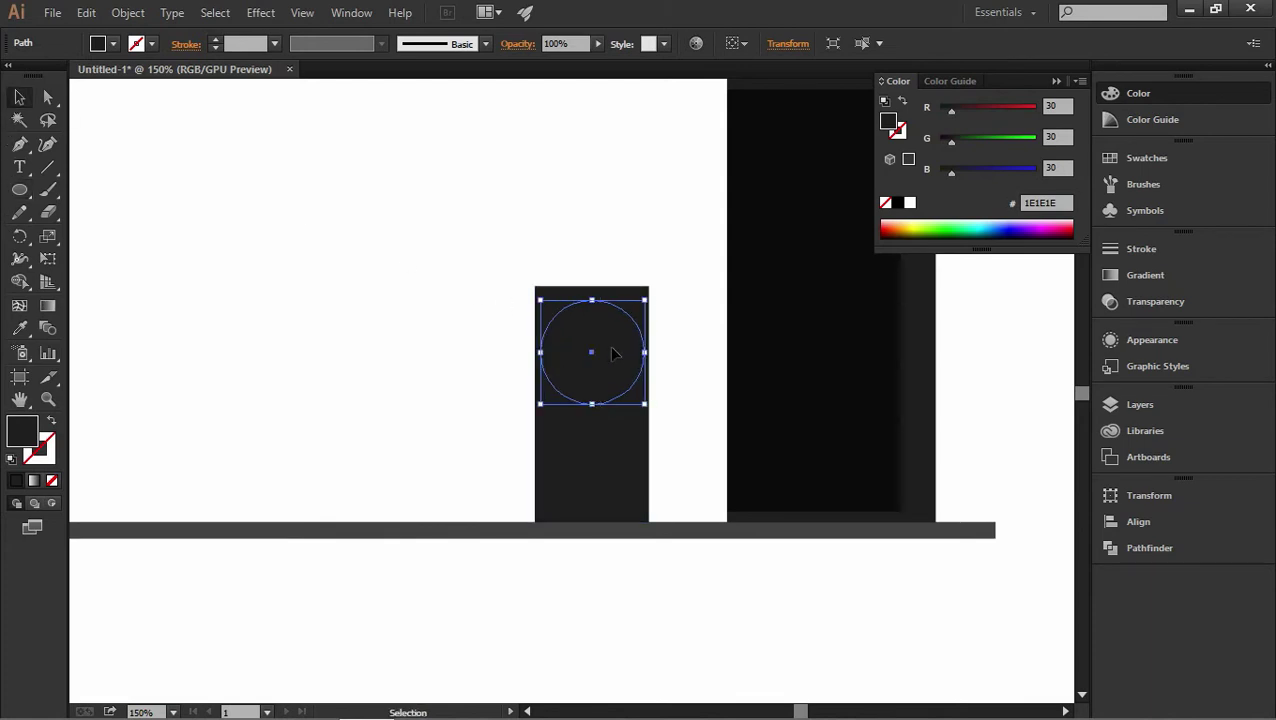
# Step: Give the circle a black outline and a #3F3F3F grey fill
pyautogui.doubleClick(47, 457)
pyautogui.click(901, 444)
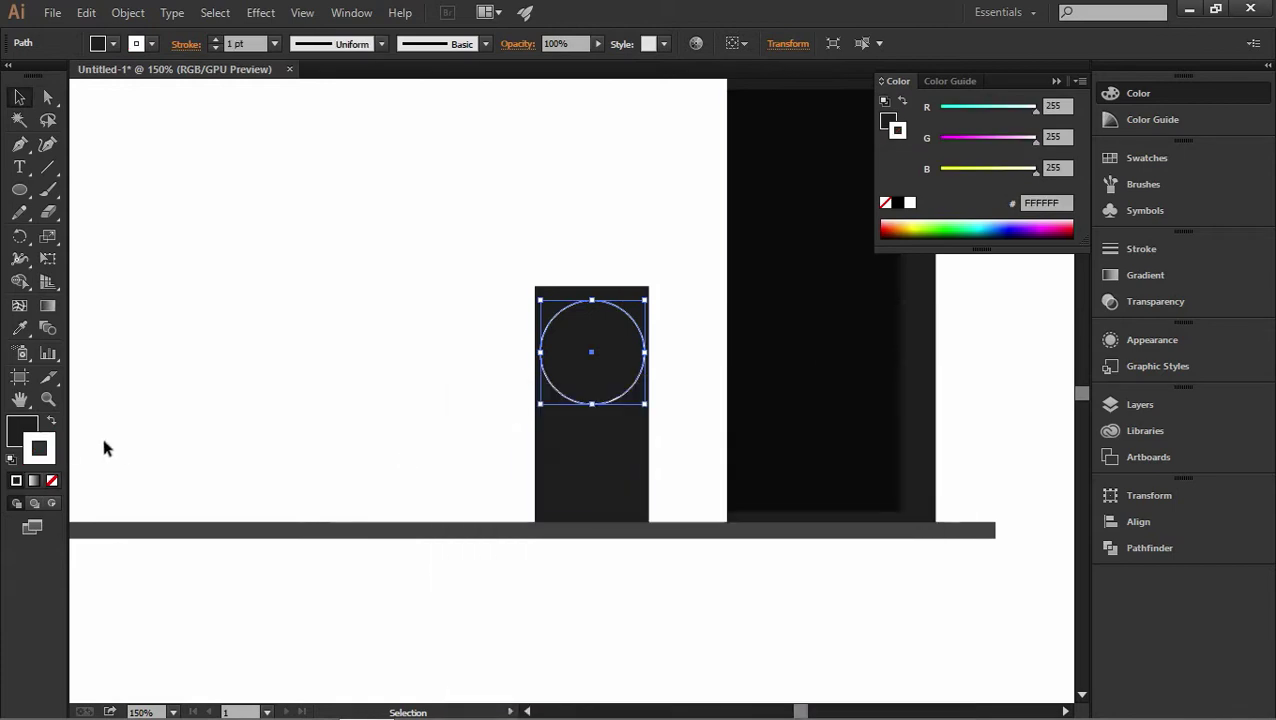
pyautogui.doubleClick(49, 457)
pyautogui.click(460, 672)
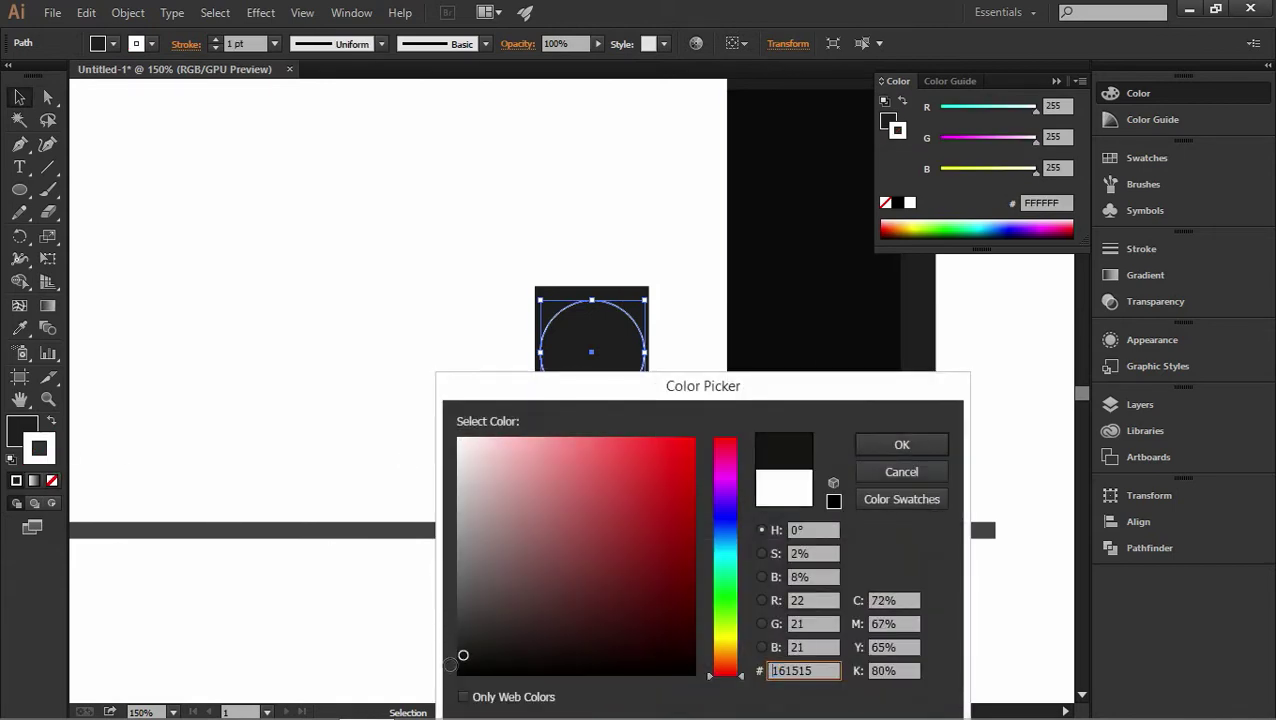
pyautogui.click(905, 446)
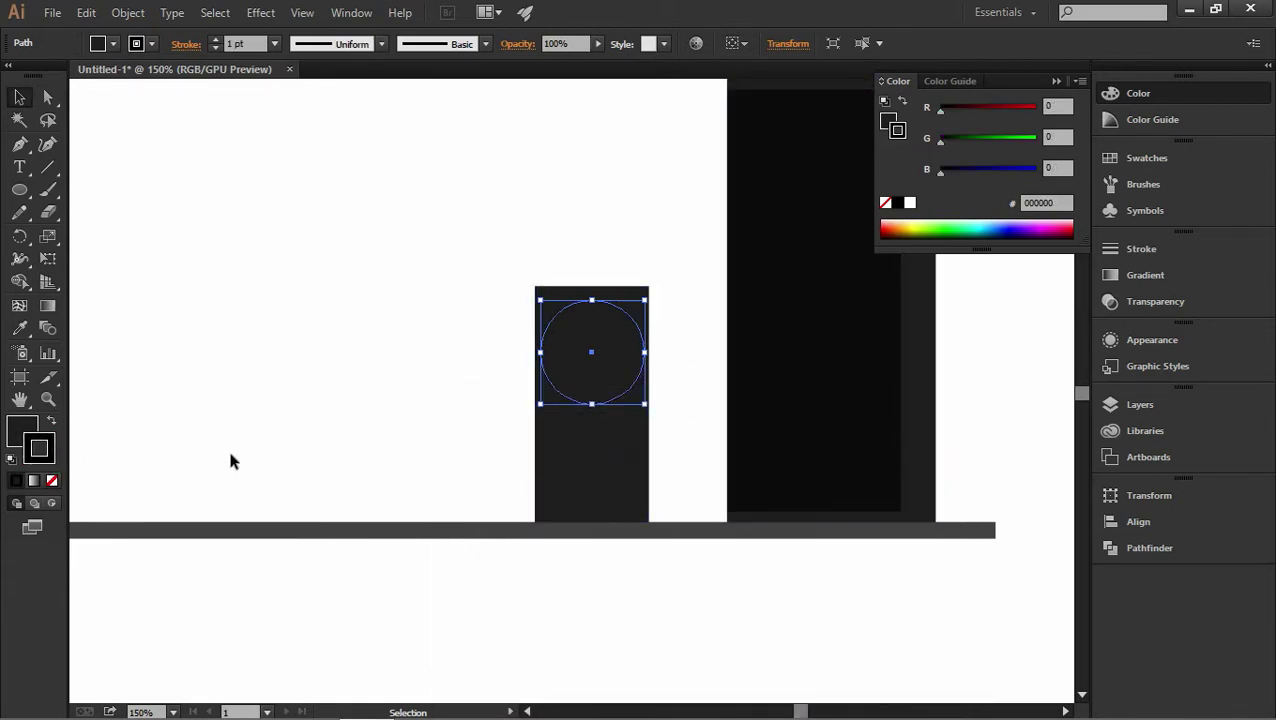
pyautogui.click(20, 437)
pyautogui.doubleClick(20, 437)
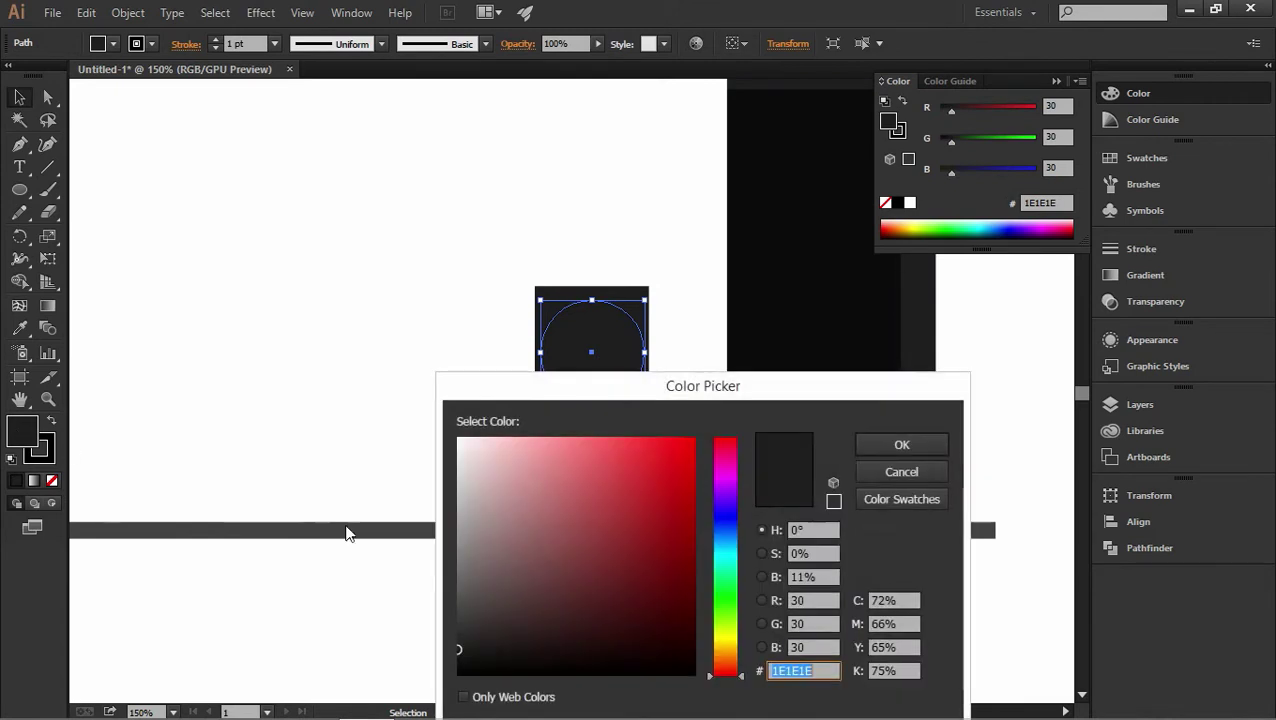
pyautogui.click(452, 616)
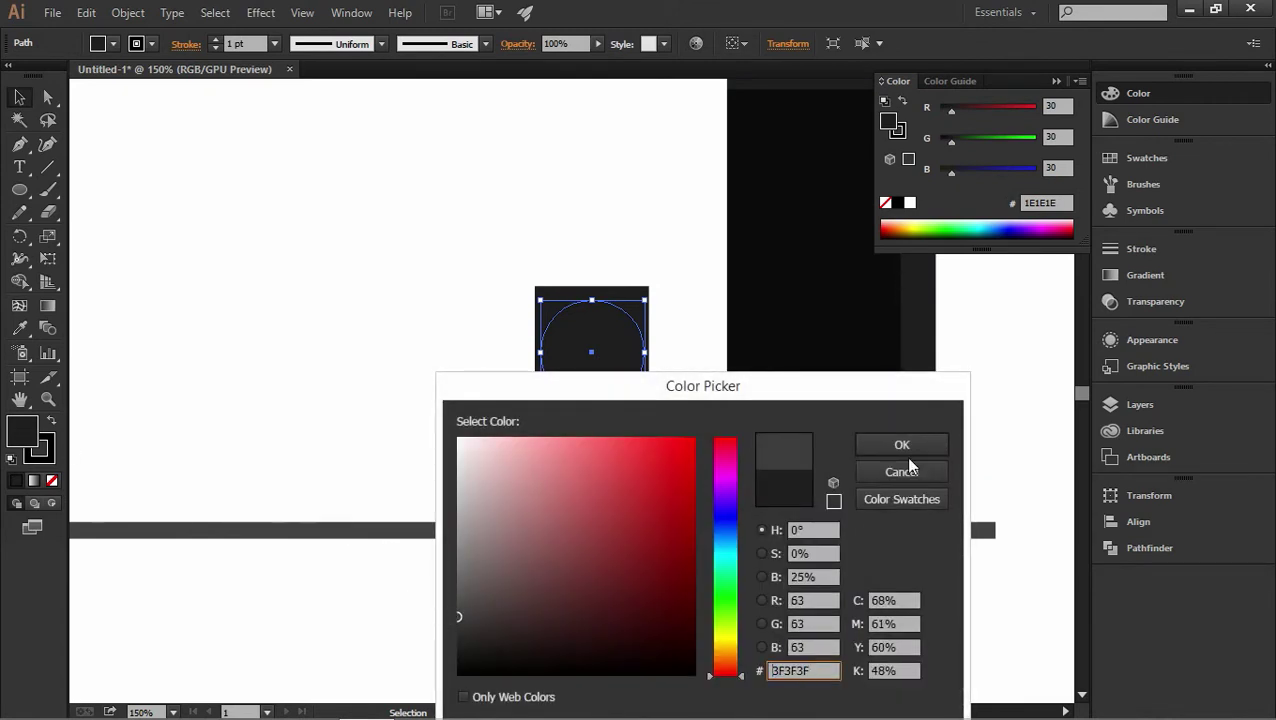
pyautogui.click(902, 444)
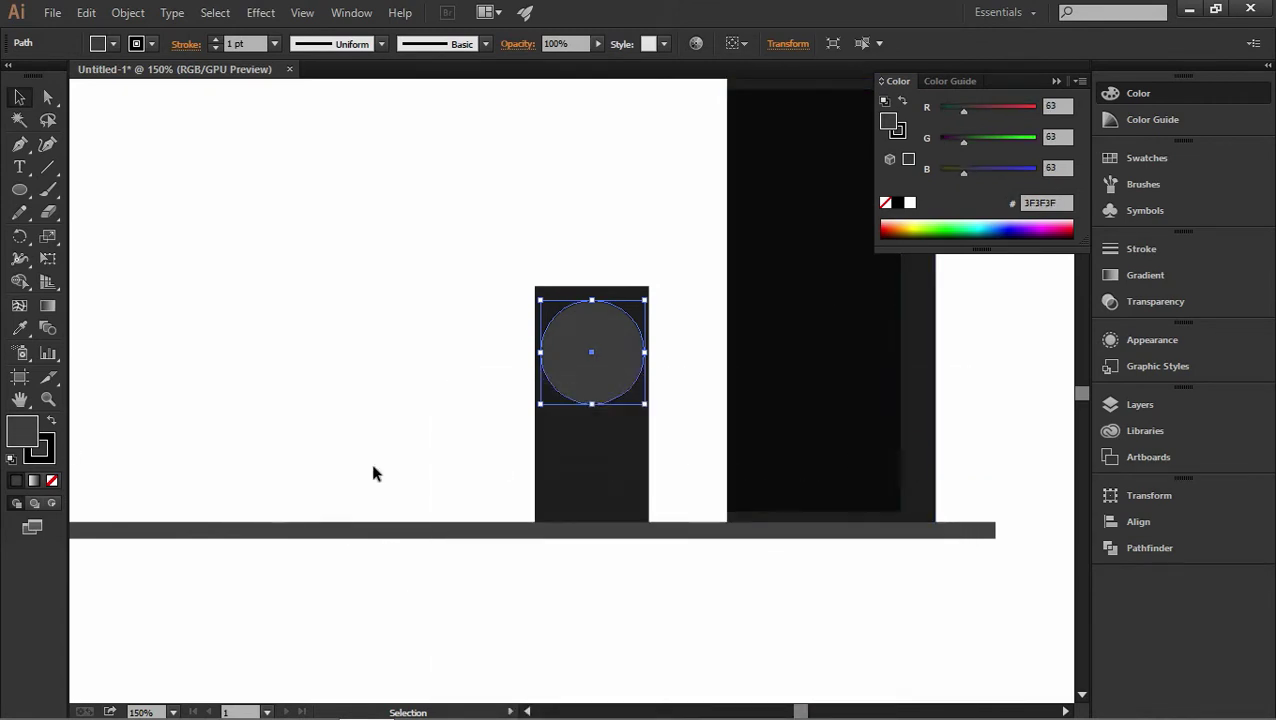
# Step: Thicken the outline to 5 pt, then shrink the circle and place it near the box top
pyautogui.click(212, 39)
pyautogui.click(212, 39)
pyautogui.click(212, 39)
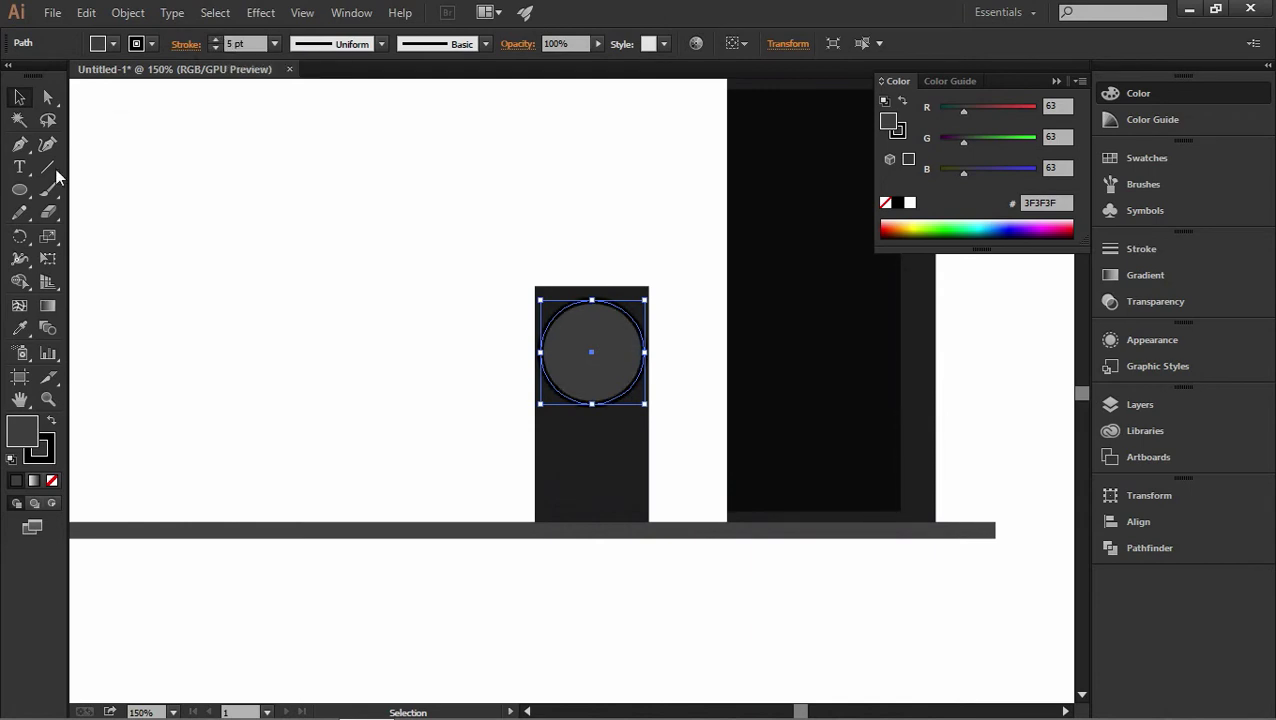
pyautogui.click(405, 240)
pyautogui.click(603, 364)
pyautogui.moveTo(646, 298); pyautogui.dragTo(639, 305)
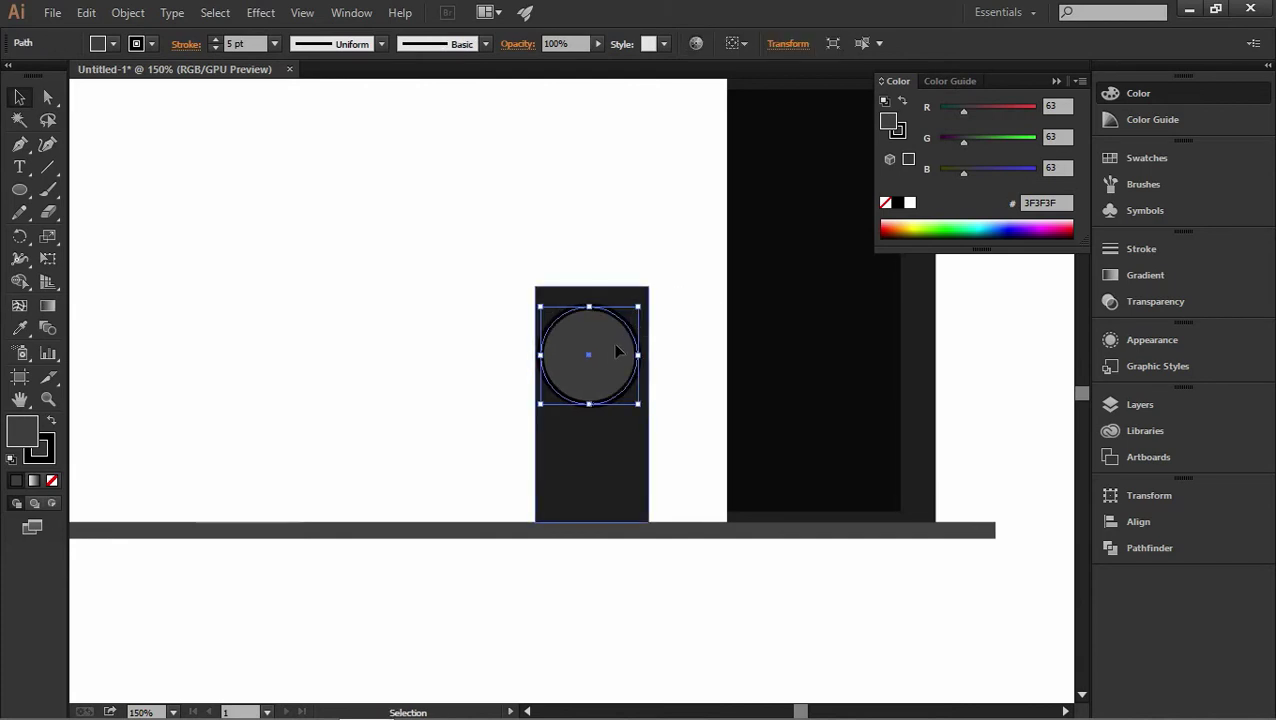
pyautogui.moveTo(595, 385); pyautogui.dragTo(599, 377)
pyautogui.click(369, 327)
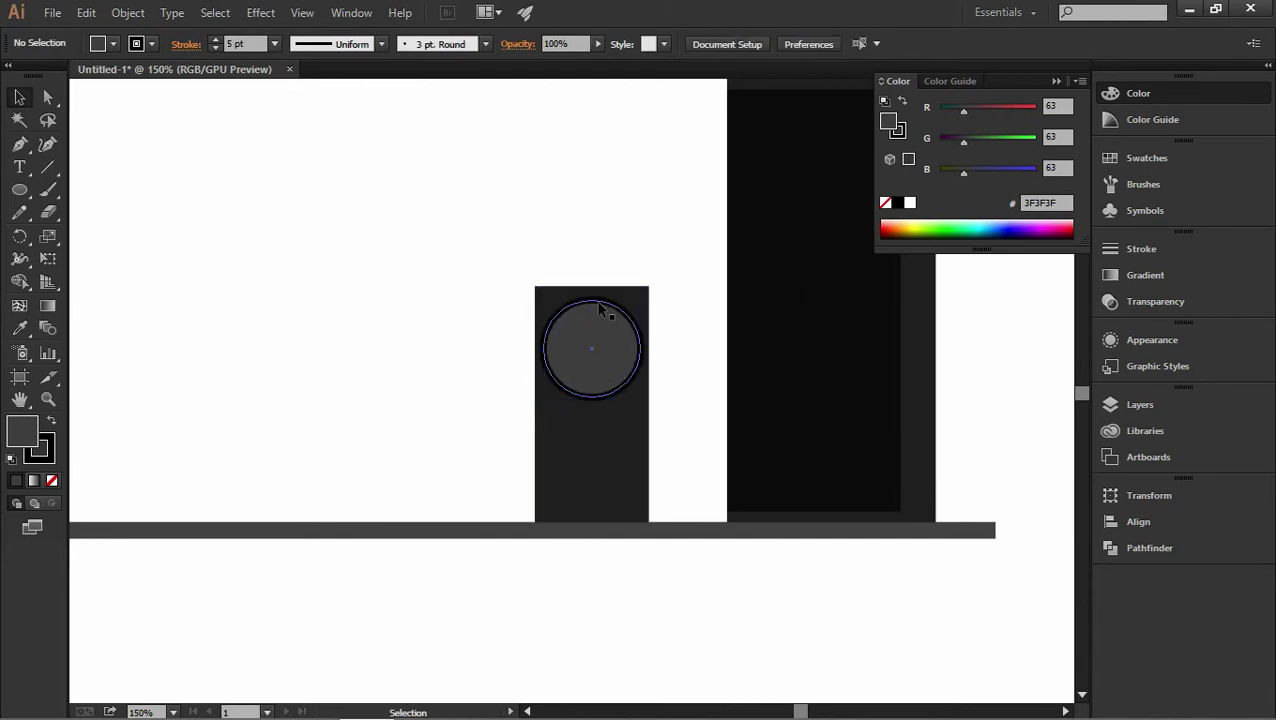
pyautogui.click(20, 190)
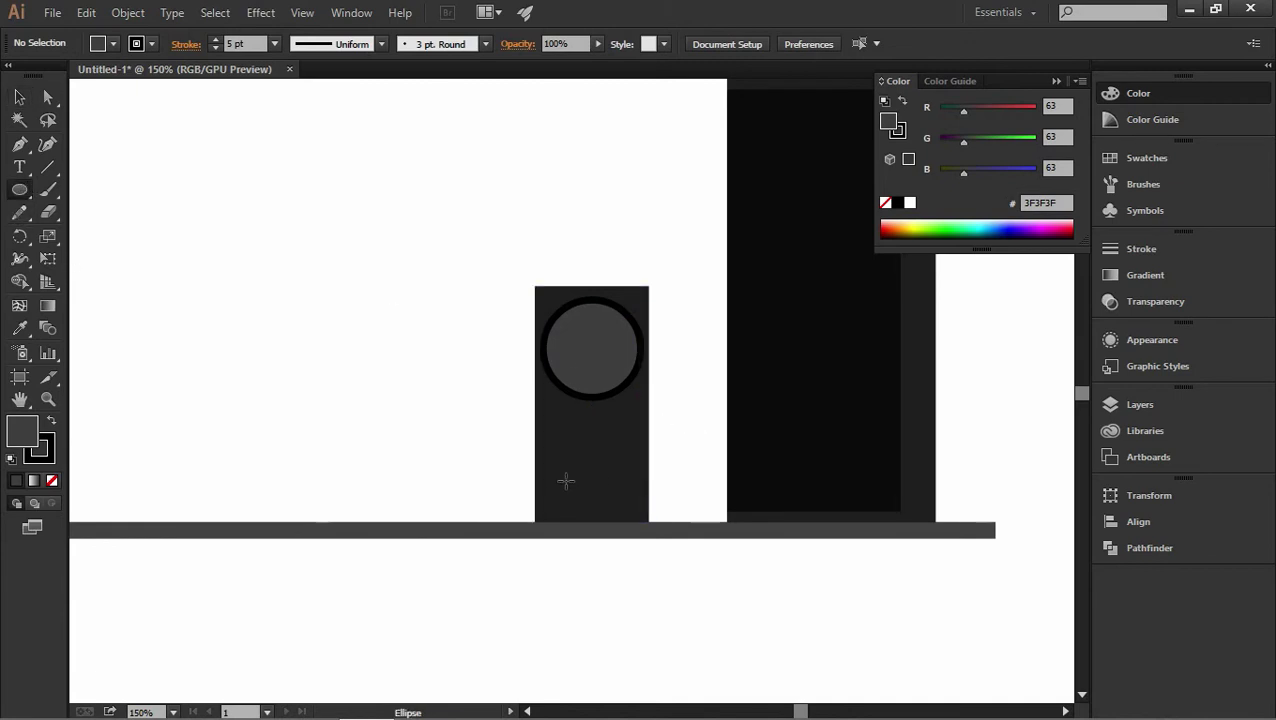
# Step: Draw a small 18.67 px #232323 circle with no outline centred in the cone
pyautogui.click(40, 458)
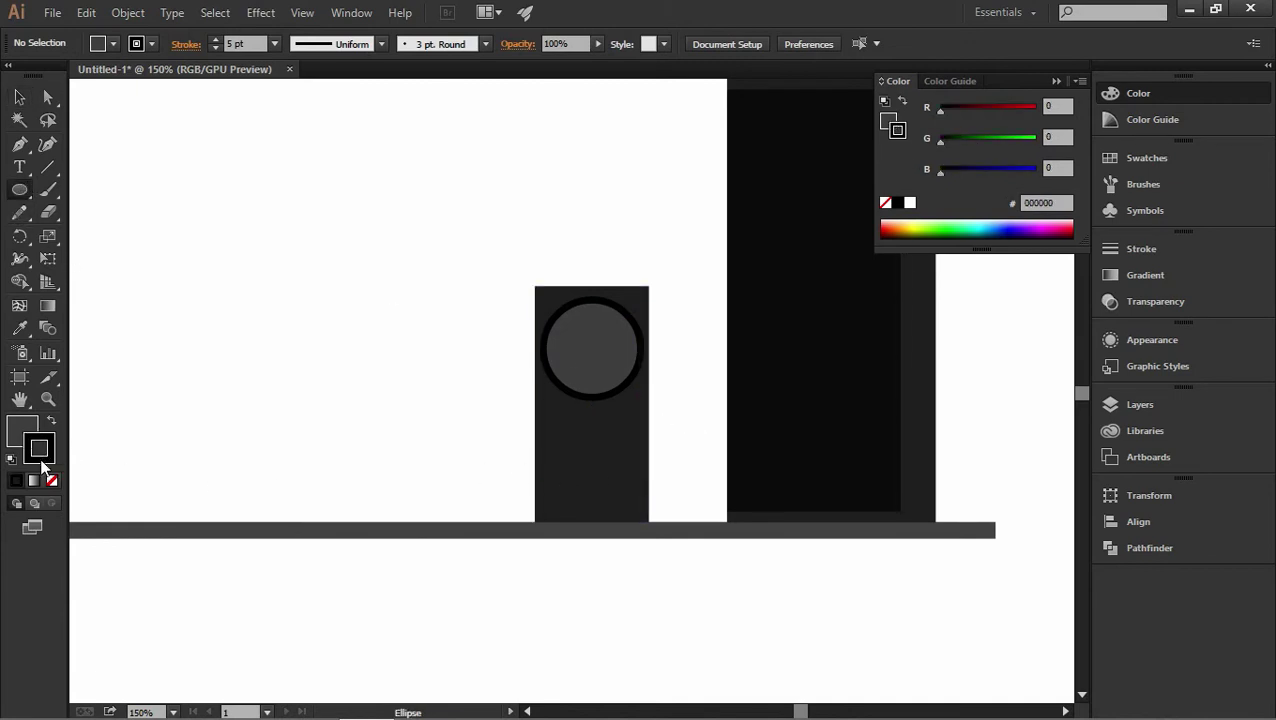
pyautogui.click(53, 481)
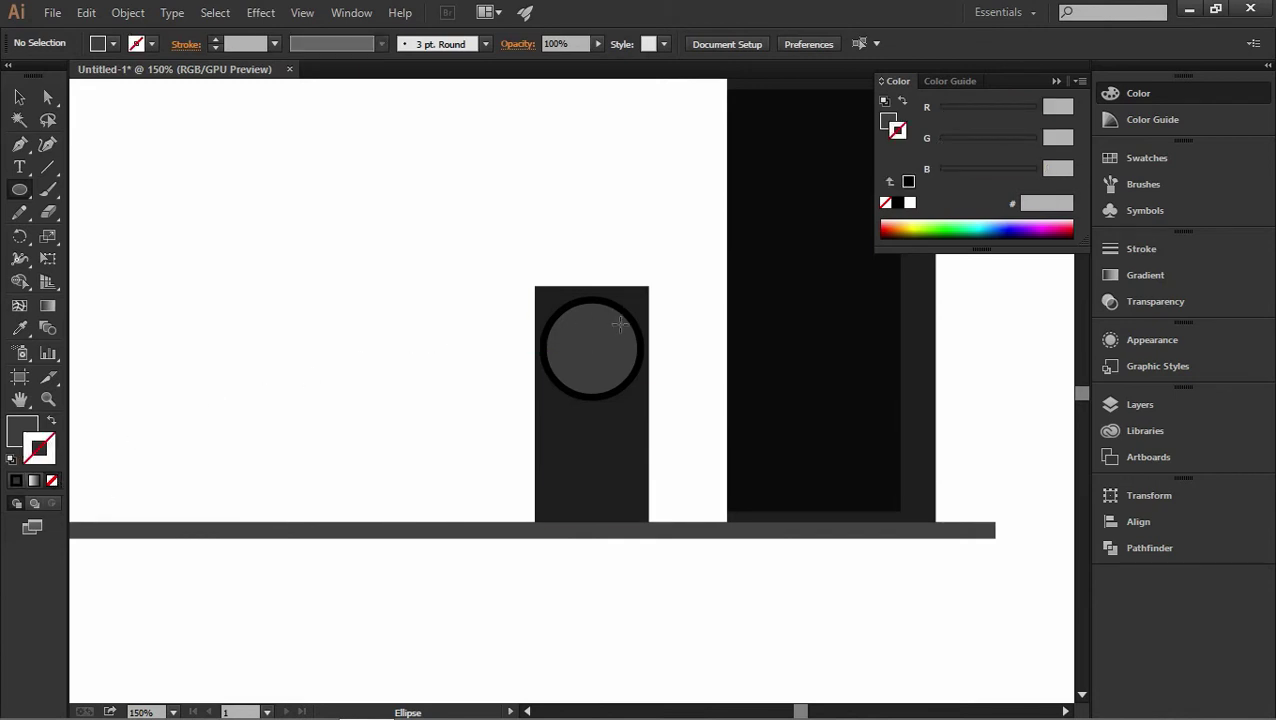
pyautogui.moveTo(581, 338); pyautogui.dragTo(611, 368)
pyautogui.doubleClick(22, 432)
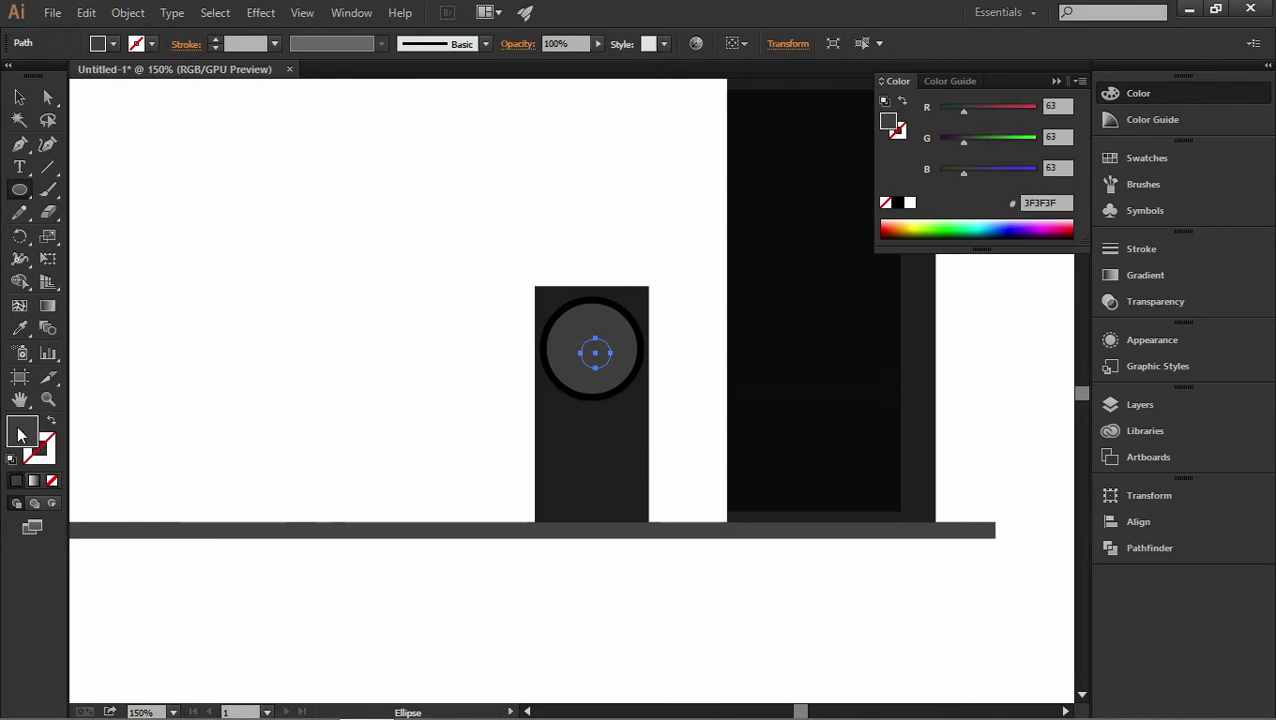
pyautogui.moveTo(459, 620); pyautogui.dragTo(457, 642)
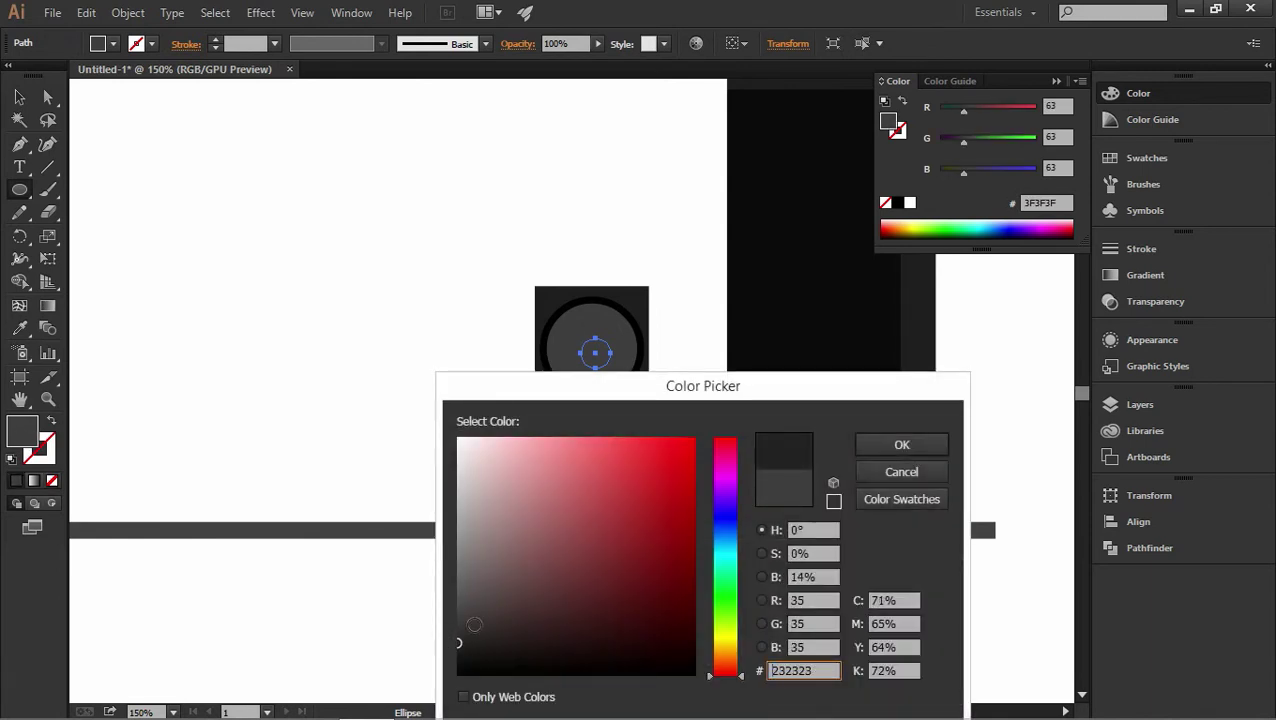
pyautogui.click(901, 444)
pyautogui.click(19, 97)
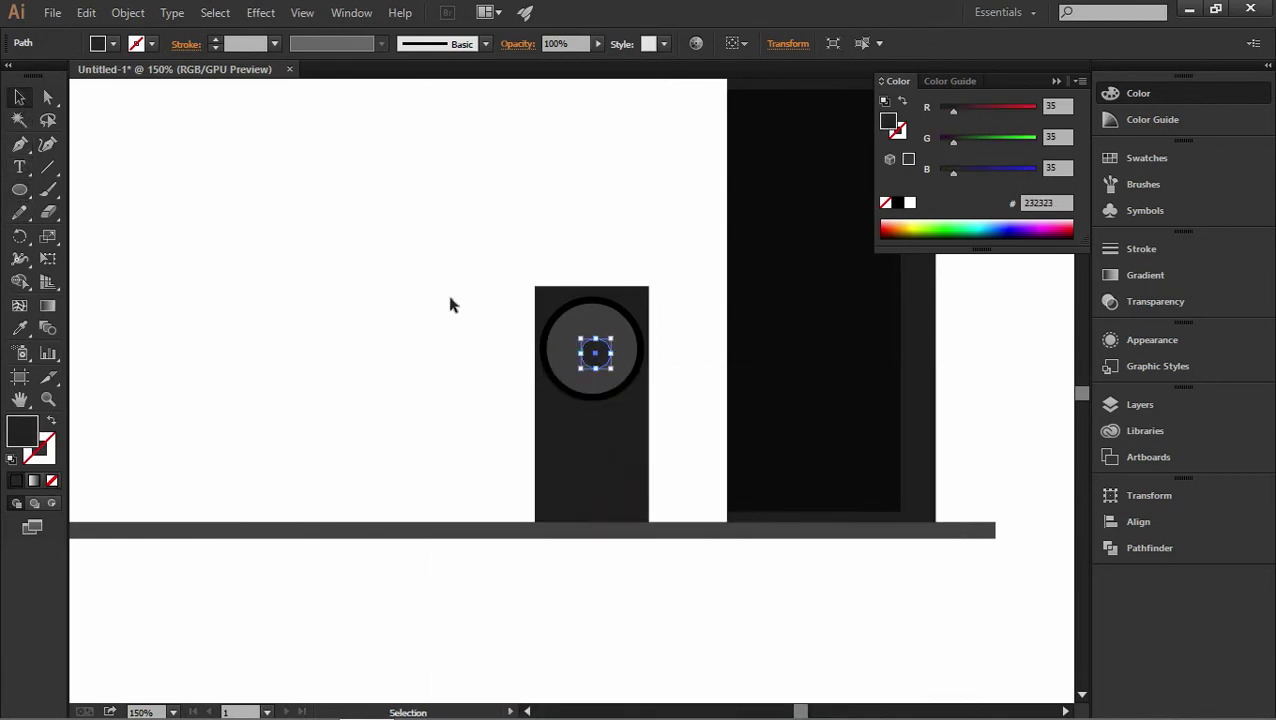
pyautogui.moveTo(602, 366); pyautogui.dragTo(598, 362)
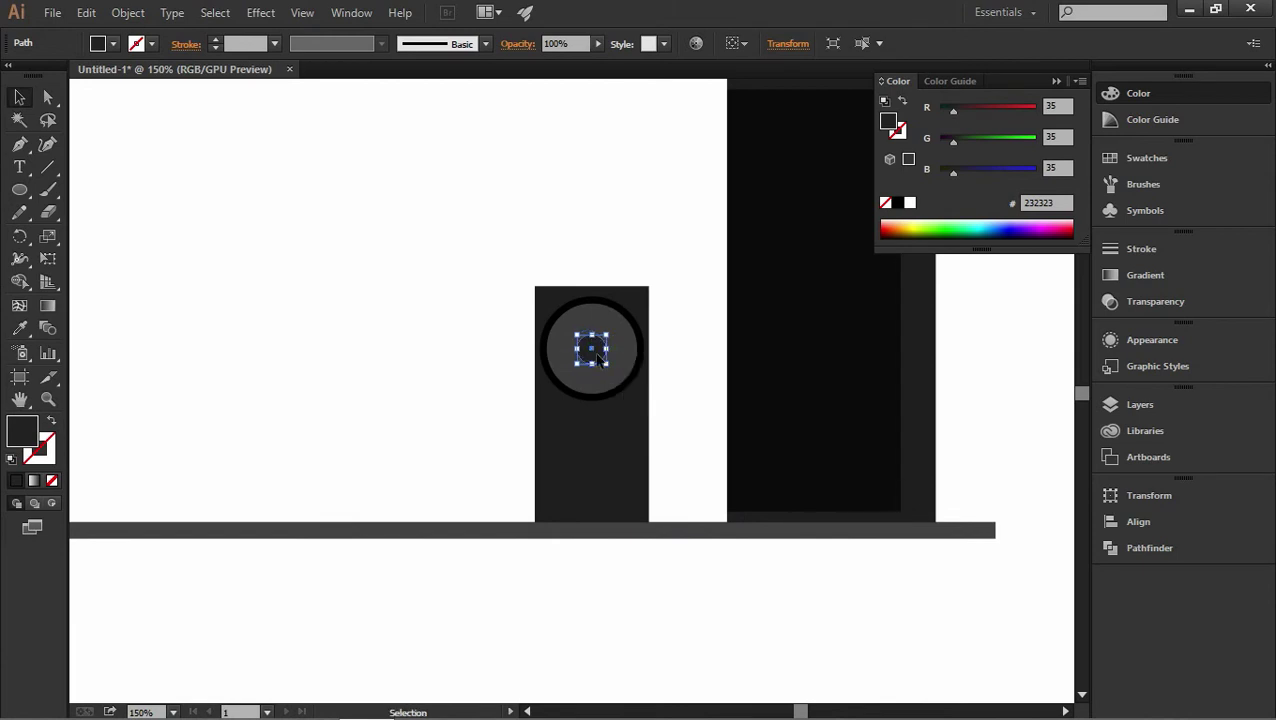
pyautogui.click(505, 216)
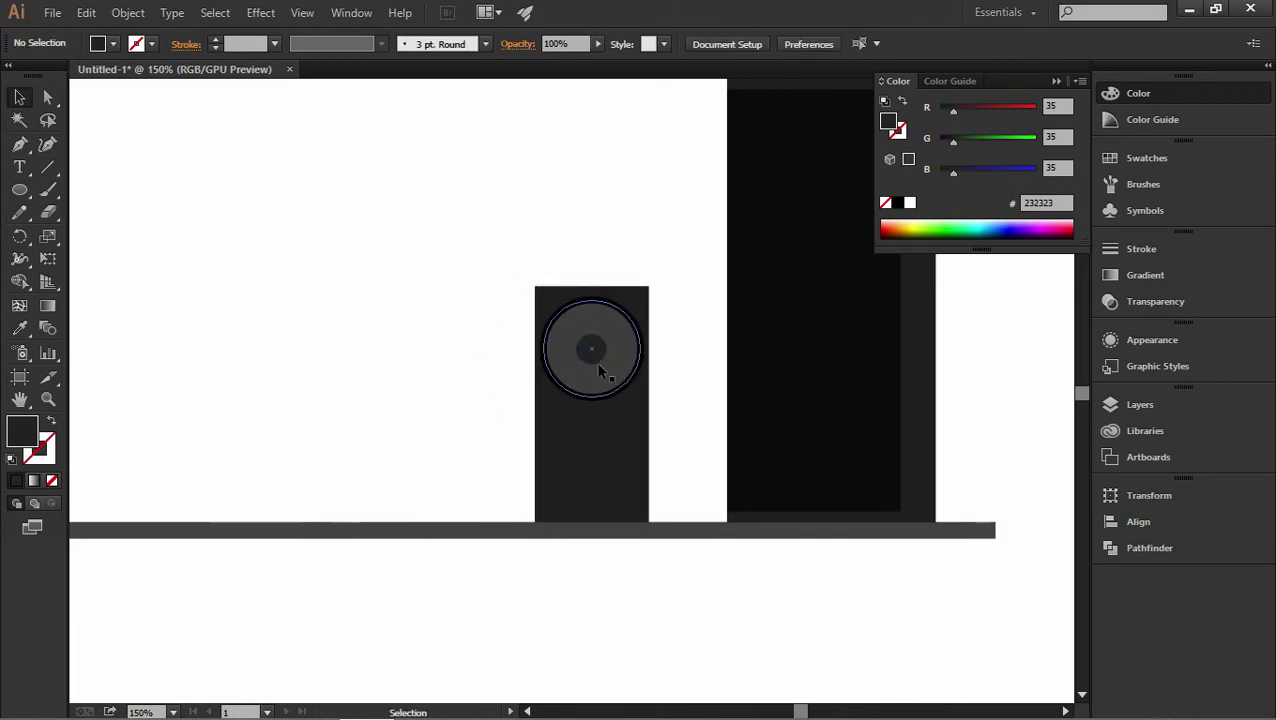
# Step: Duplicate the whole speaker and place the copy at the left end of the shelf
pyautogui.hotkey('ctrl', 'z')
pyautogui.hotkey('ctrl', 'shift', 'z')
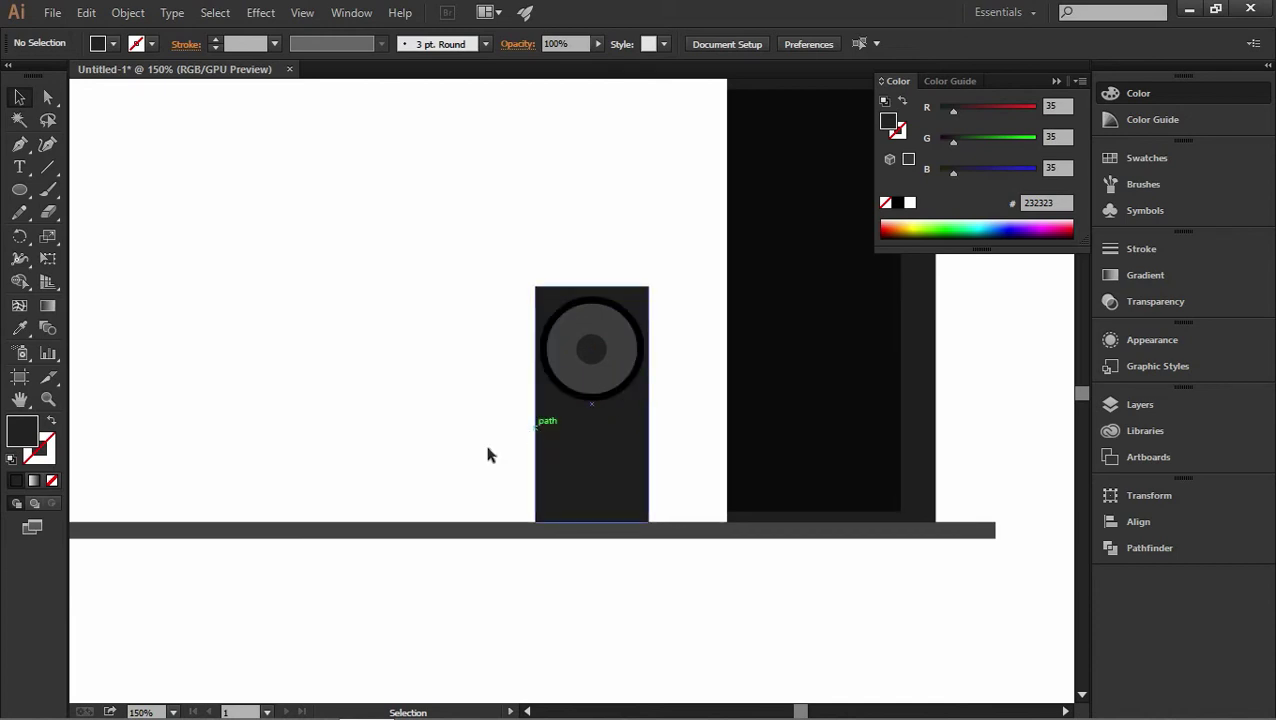
pyautogui.moveTo(403, 224)
pyautogui.mouseDown()
pyautogui.moveTo(541, 313)
pyautogui.moveTo(696, 490)
pyautogui.mouseUp()
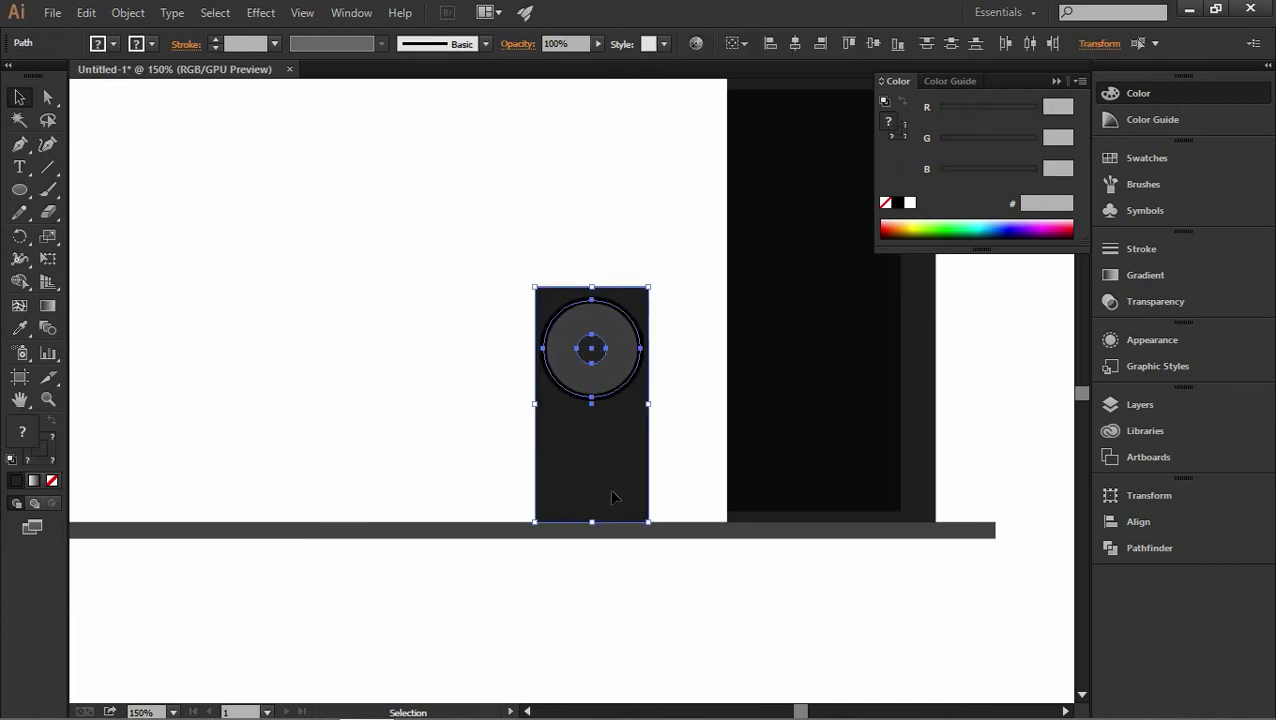
pyautogui.press('a')
pyautogui.press('v')
pyautogui.moveTo(598, 437); pyautogui.dragTo(298, 433)
pyautogui.moveTo(798, 712)
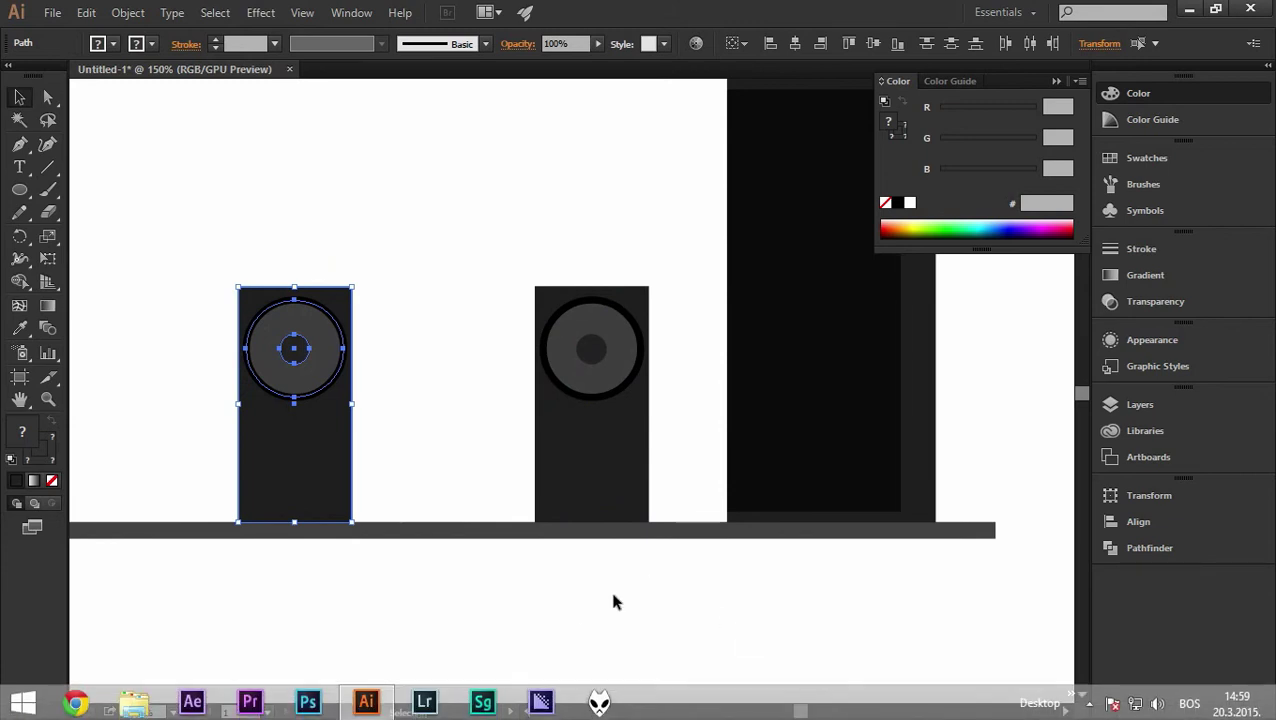
pyautogui.click(174, 712)
pyautogui.click(182, 692)
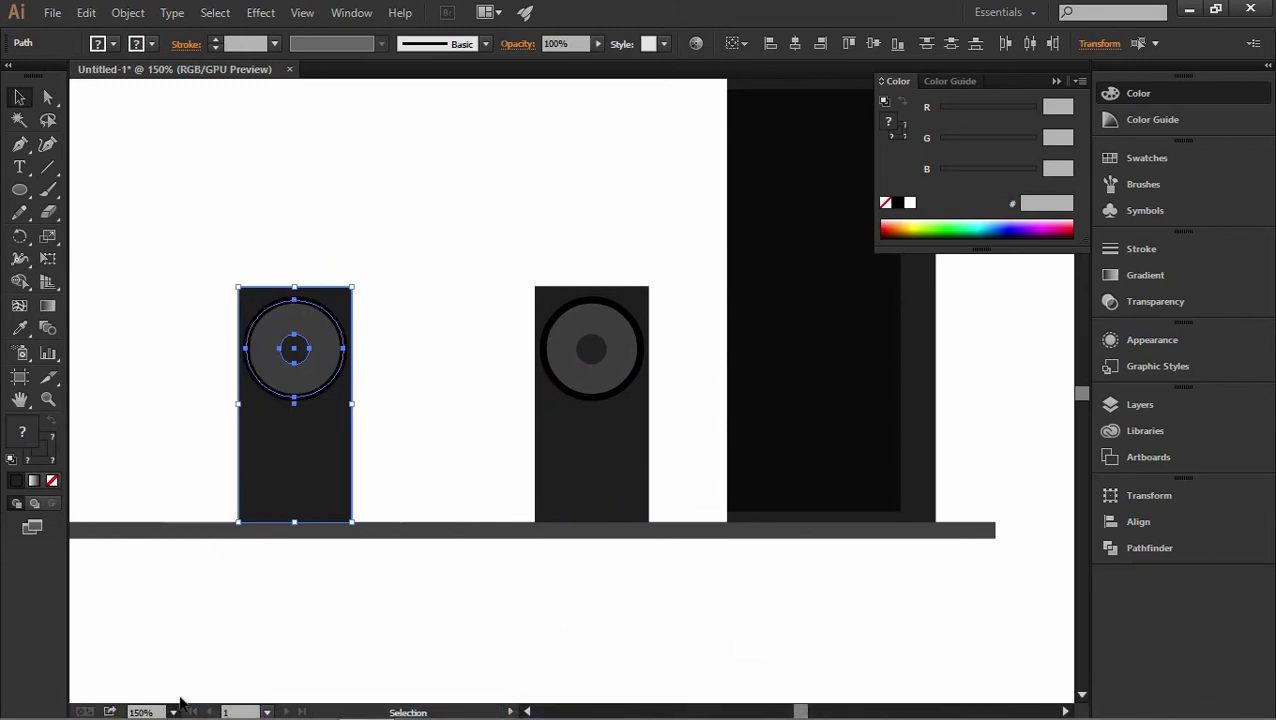
pyautogui.moveTo(545, 458); pyautogui.dragTo(386, 460)
pyautogui.click(545, 289)
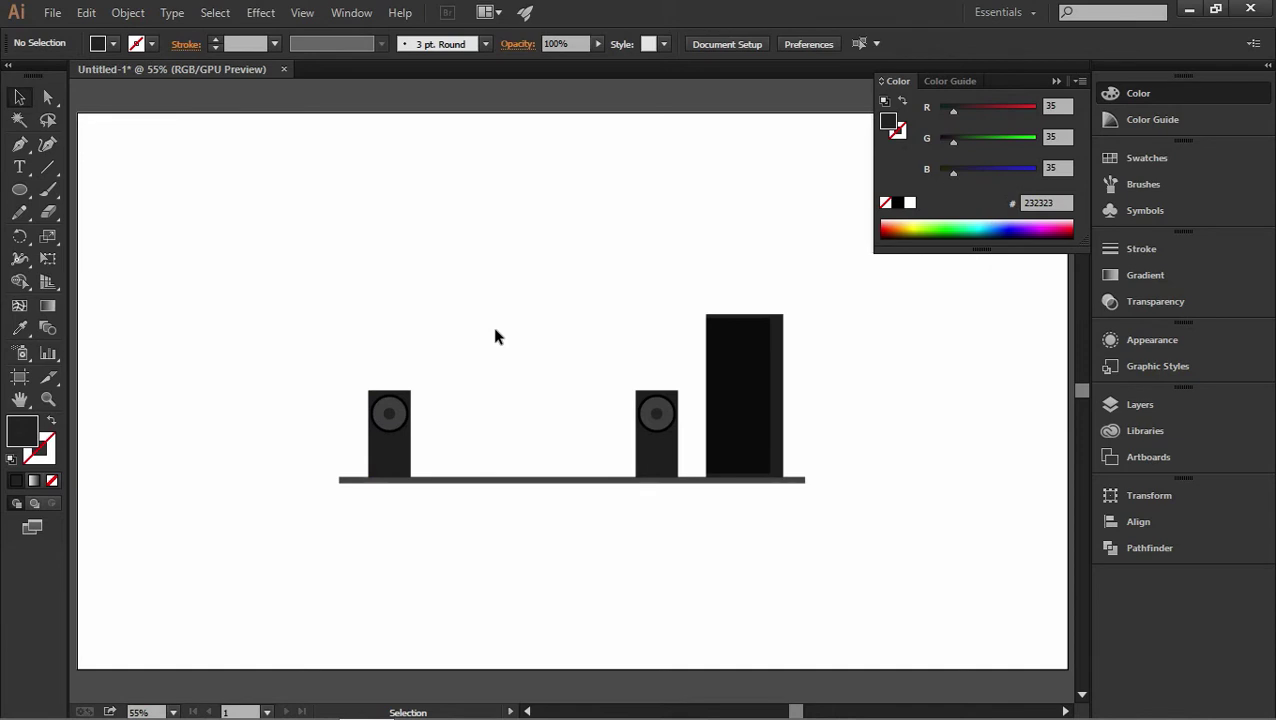
# Step: Zoom in on the speaker scene and choose the Rectangle tool
pyautogui.click(48, 400)
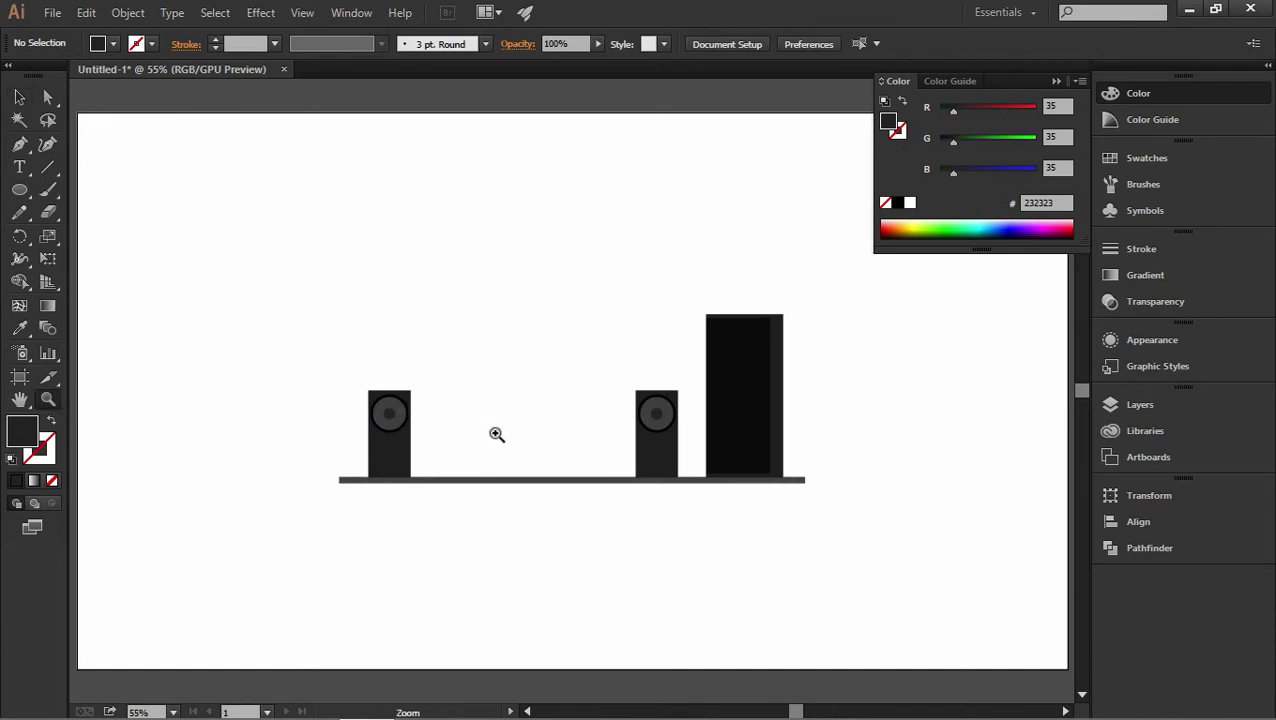
pyautogui.click(521, 433)
pyautogui.click(625, 397)
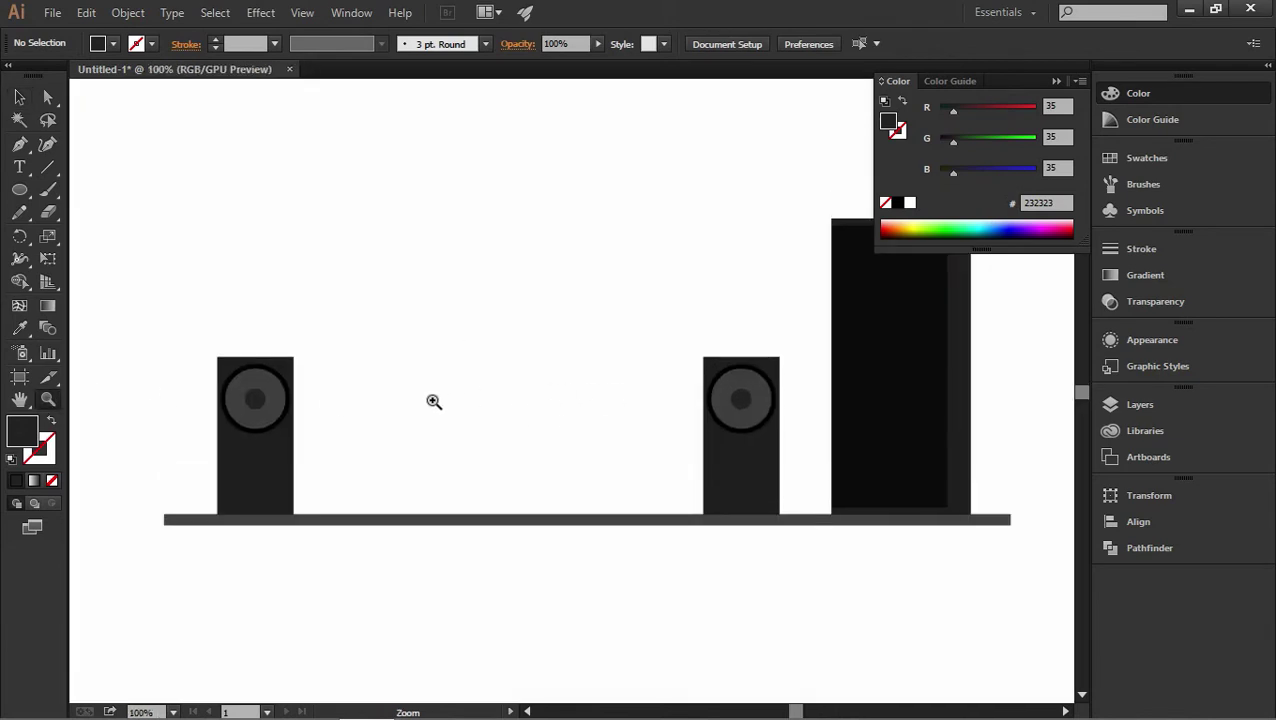
pyautogui.moveTo(19, 190); pyautogui.dragTo(95, 186)
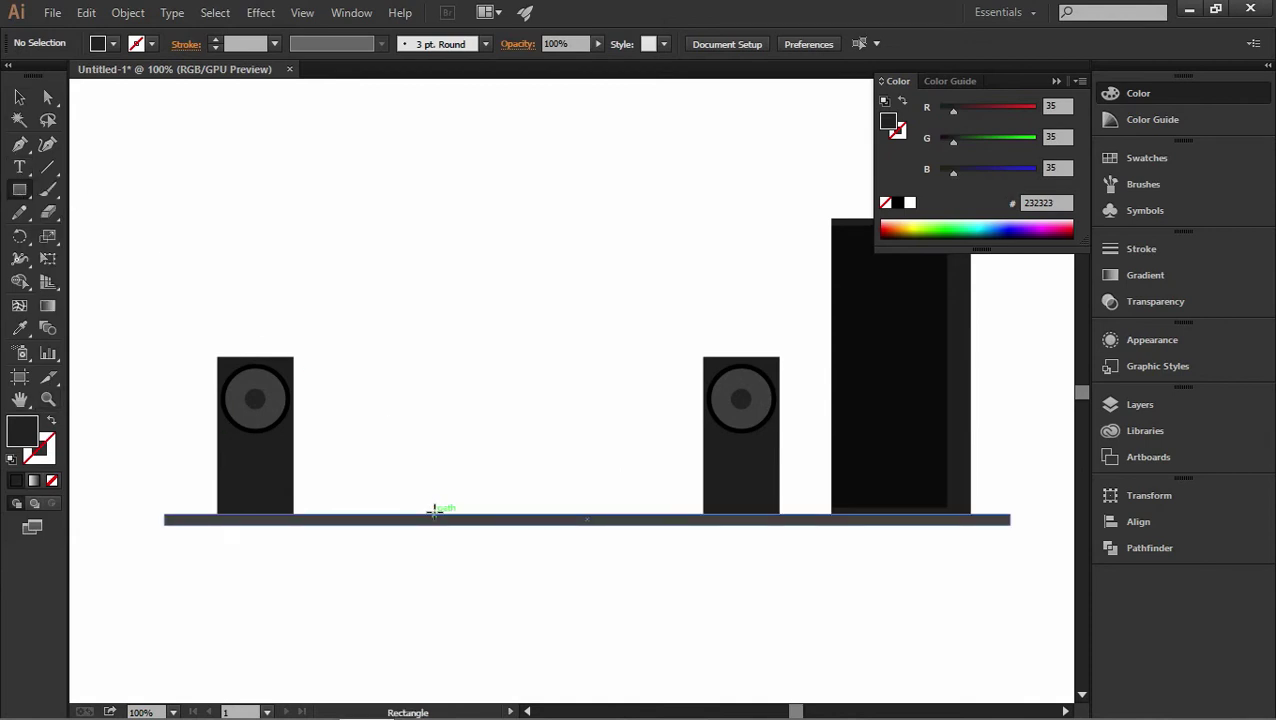
# Step: Draw a thin bar on the shelf between the speakers filled navy #191C2B
pyautogui.moveTo(434, 510); pyautogui.dragTo(564, 511)
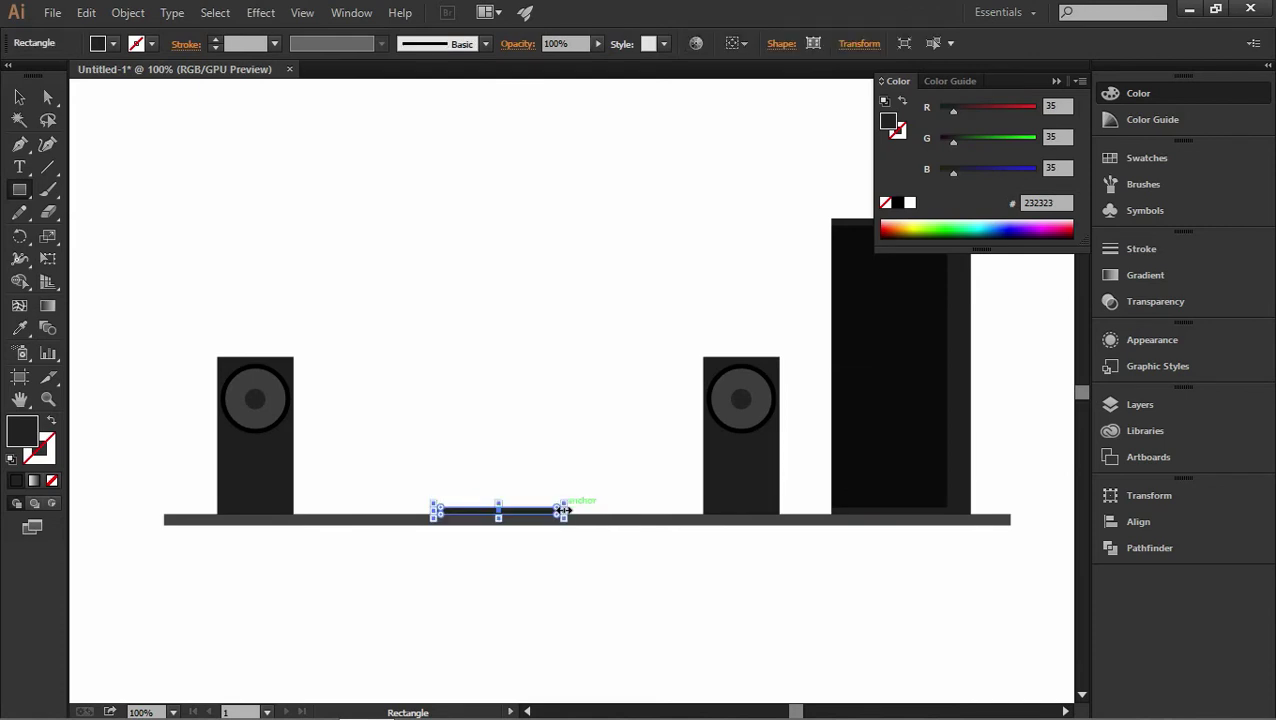
pyautogui.doubleClick(17, 437)
pyautogui.click(725, 520)
pyautogui.moveTo(728, 522); pyautogui.dragTo(722, 525)
pyautogui.moveTo(563, 640)
pyautogui.mouseDown()
pyautogui.moveTo(550, 646)
pyautogui.moveTo(558, 634)
pyautogui.mouseUp()
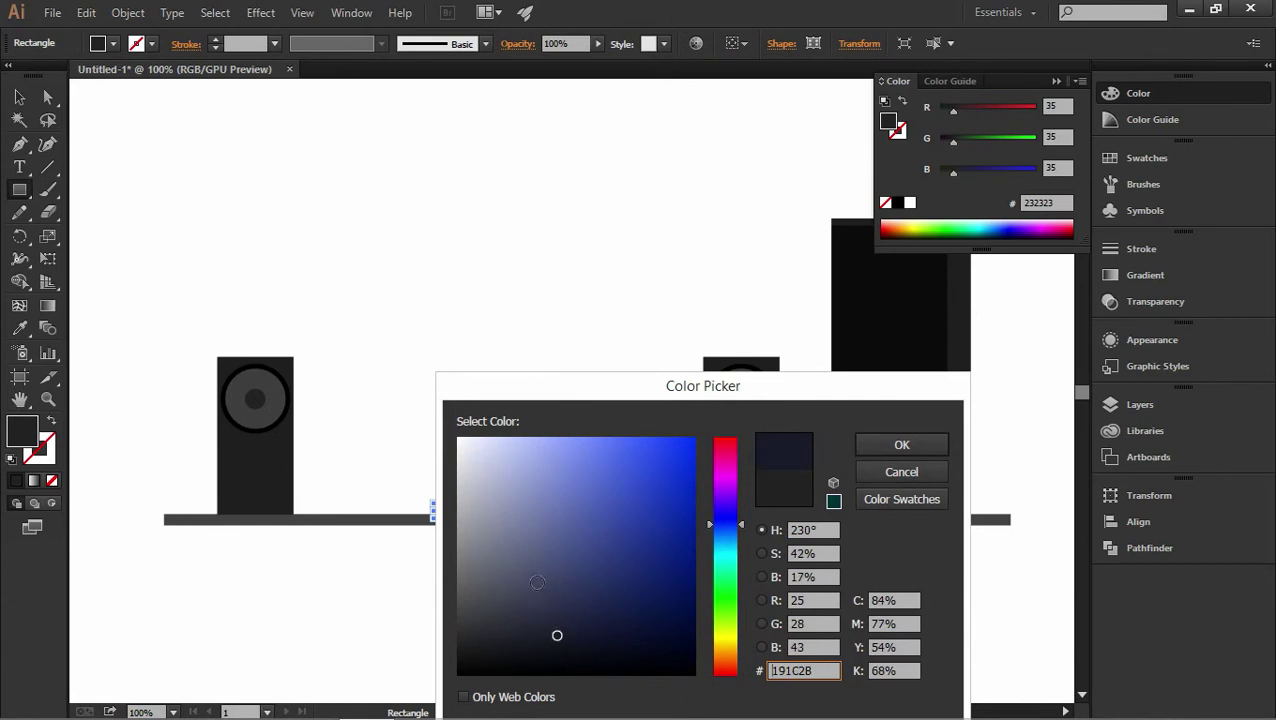
pyautogui.click(895, 444)
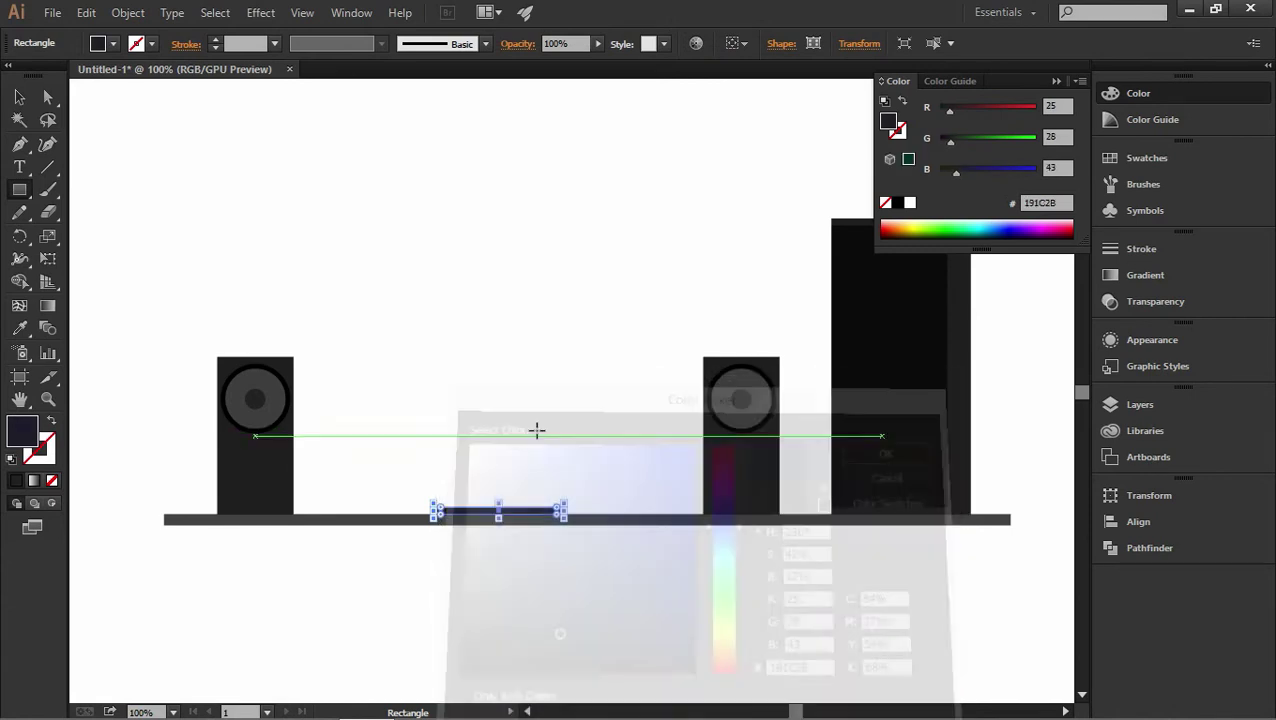
pyautogui.click(19, 97)
pyautogui.click(443, 346)
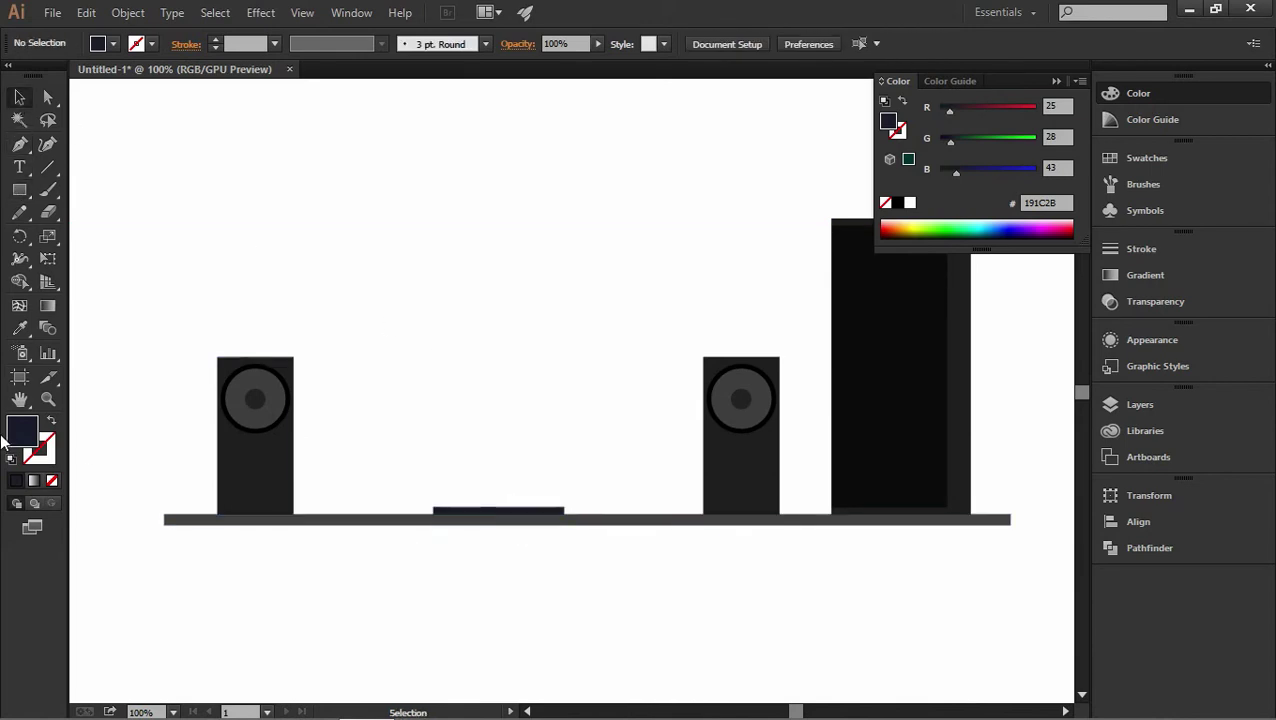
pyautogui.click(48, 398)
# Step: Widen the navy bar further to the right
pyautogui.click(500, 495)
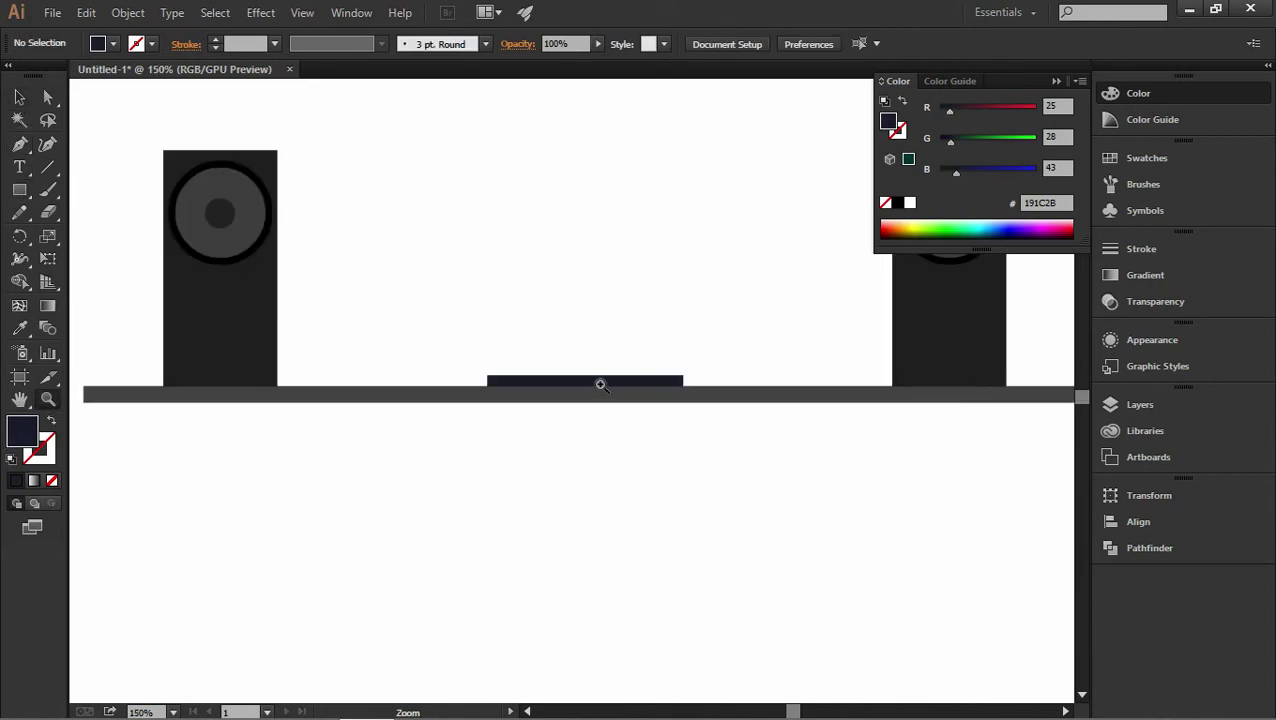
pyautogui.click(600, 384)
pyautogui.click(19, 97)
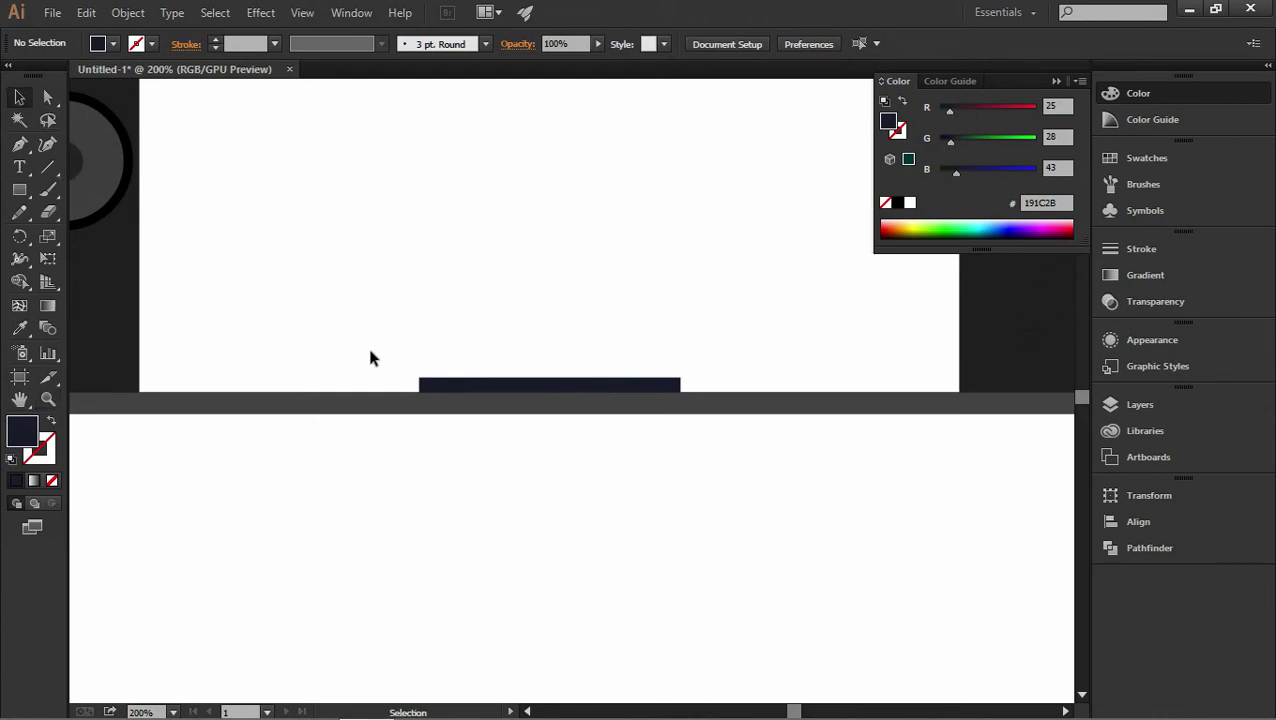
pyautogui.click(560, 384)
pyautogui.moveTo(681, 379); pyautogui.dragTo(699, 379)
pyautogui.click(646, 305)
# Step: Draw a small navy neck block centred on the bar, then zoom to 150%
pyautogui.click(19, 189)
pyautogui.moveTo(517, 376); pyautogui.dragTo(622, 323)
pyautogui.press('v')
pyautogui.moveTo(592, 364); pyautogui.dragTo(575, 366)
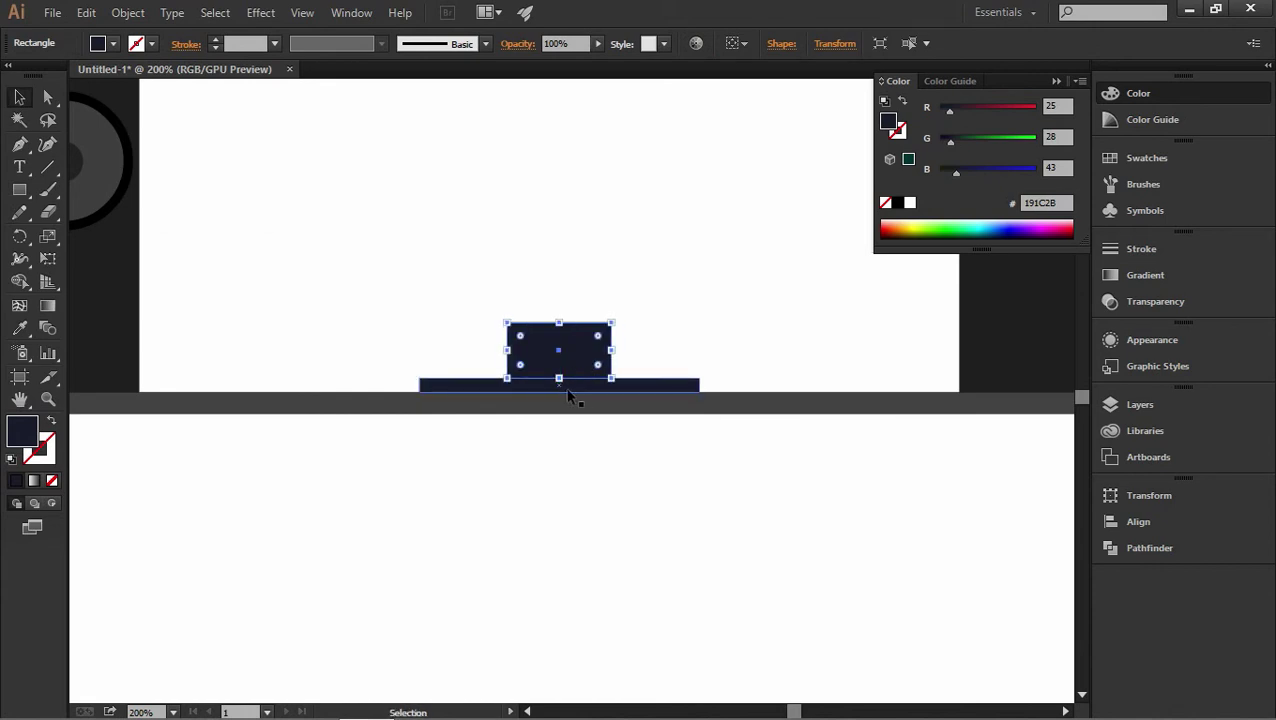
pyautogui.click(572, 389)
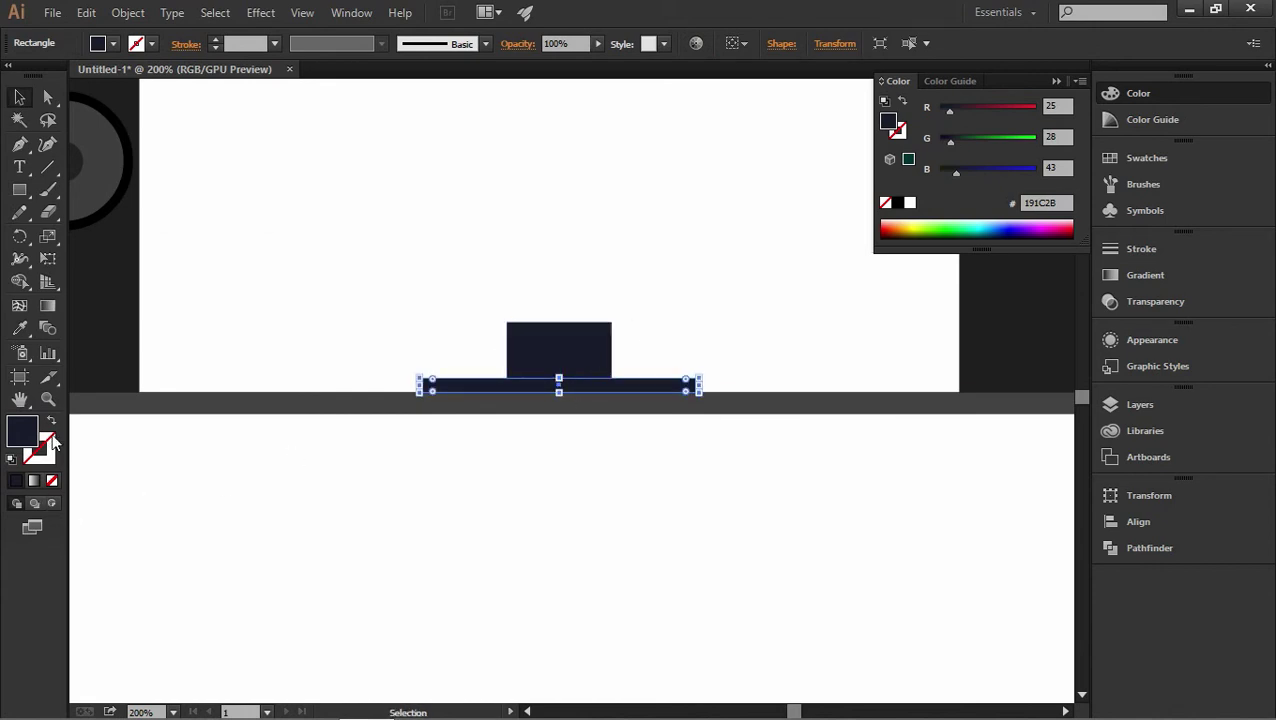
pyautogui.click(48, 398)
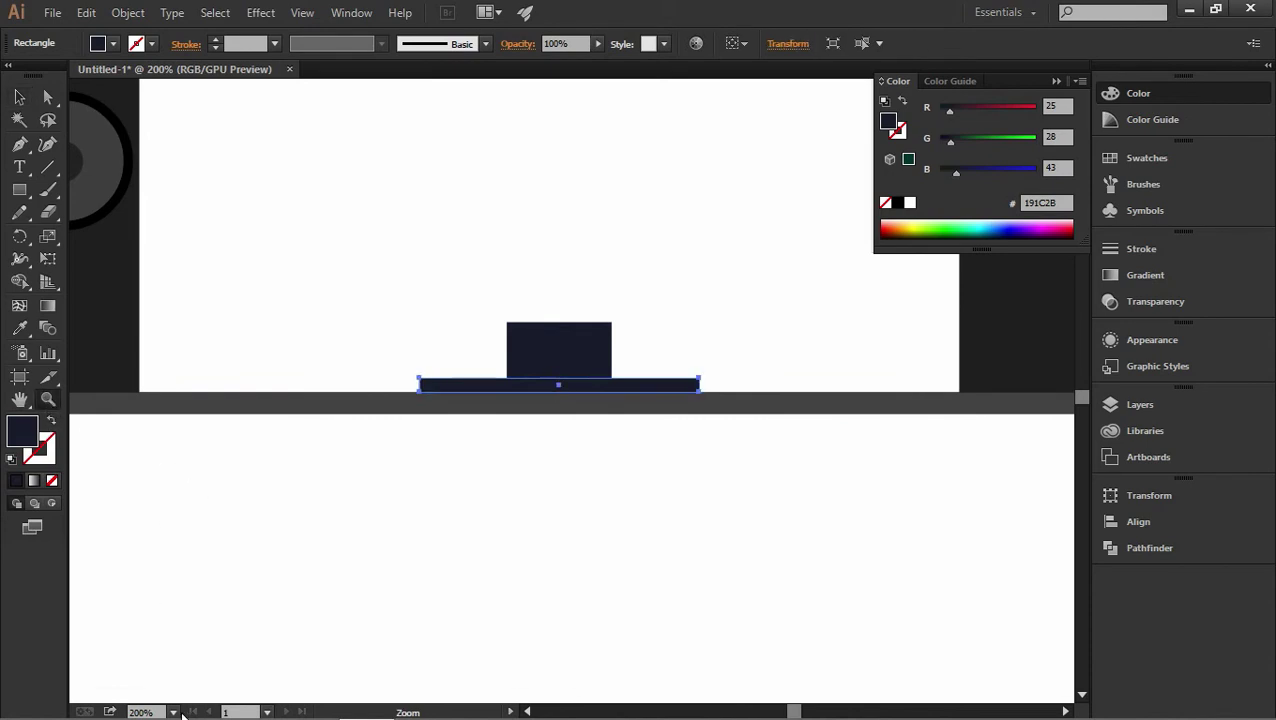
pyautogui.click(19, 97)
pyautogui.click(173, 712)
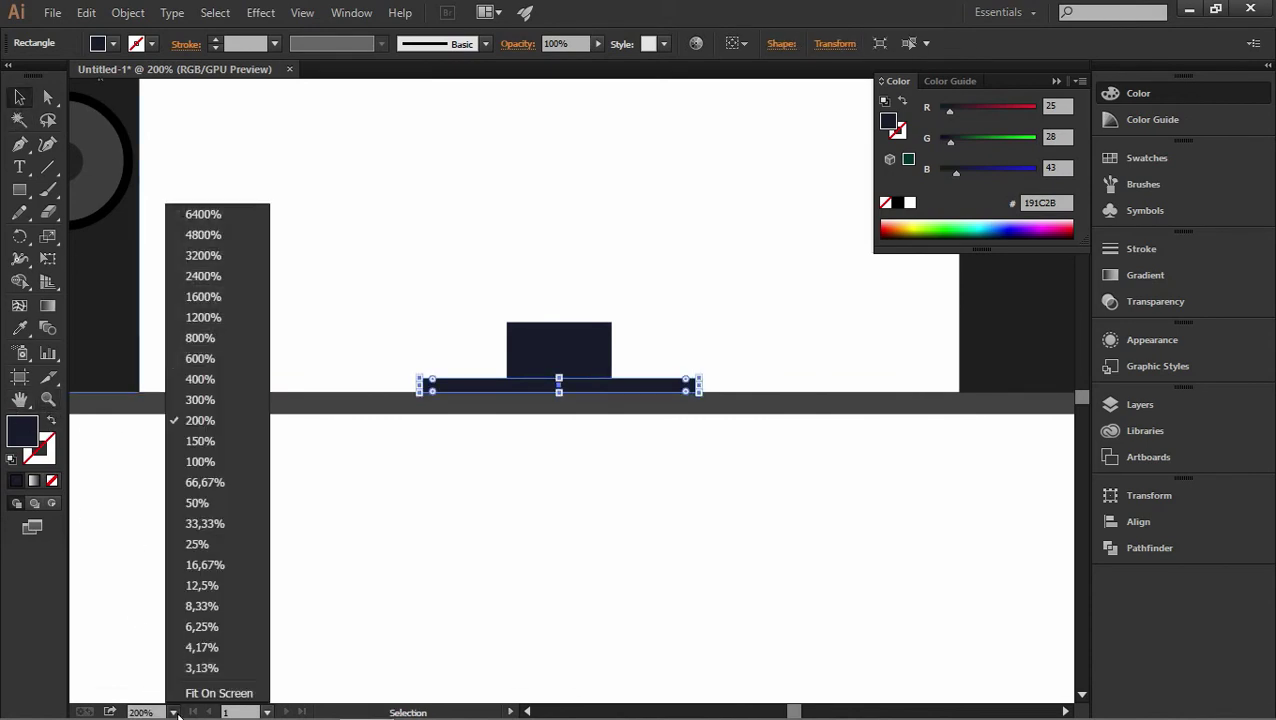
pyautogui.click(212, 444)
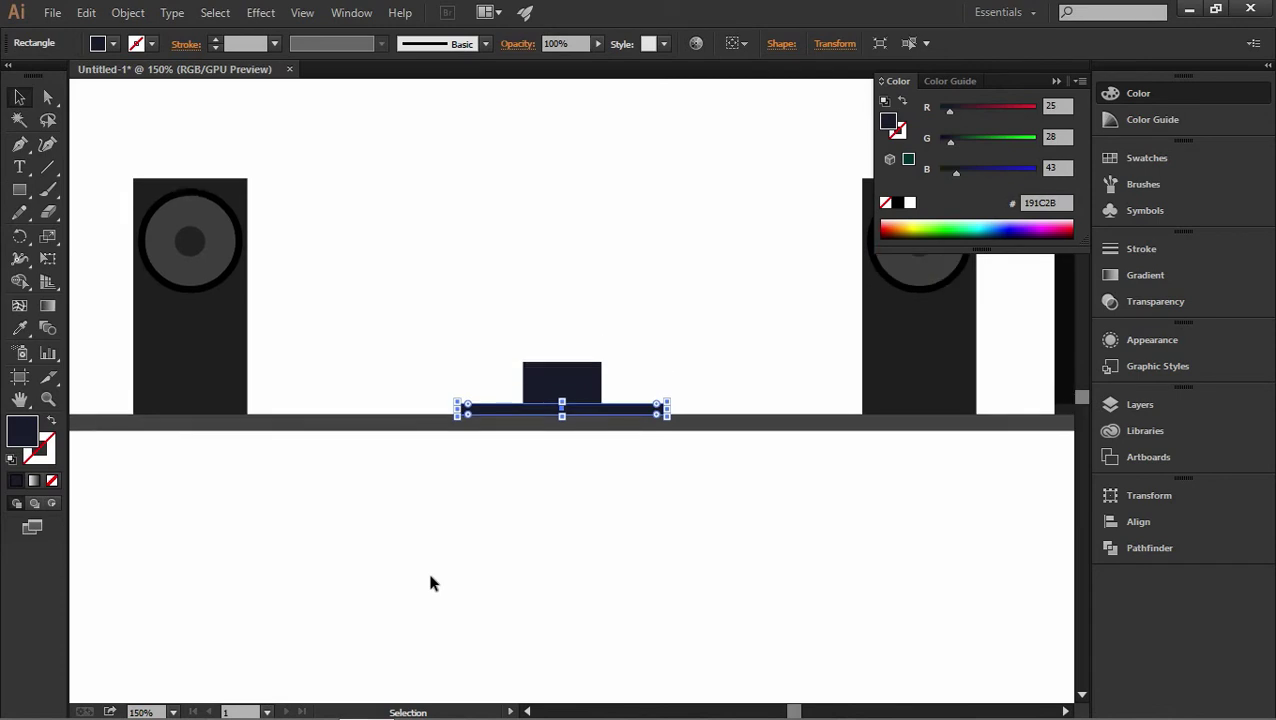
pyautogui.scroll(2, 432, 577)
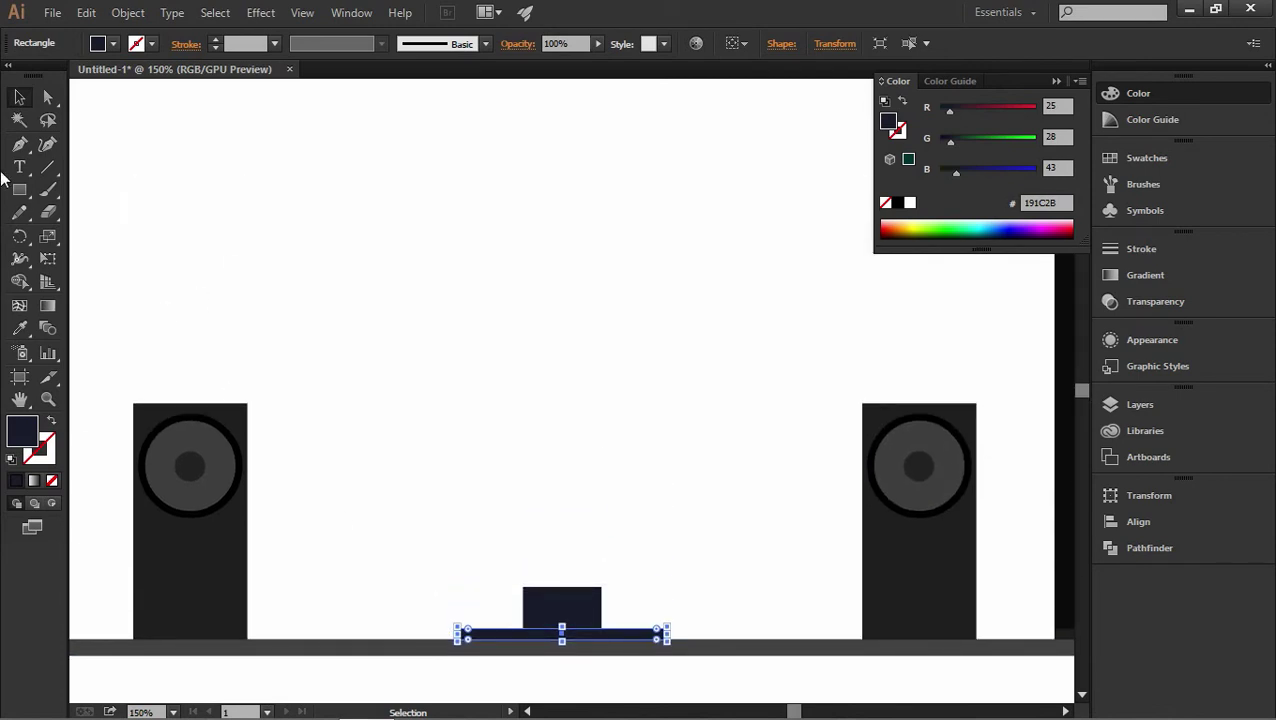
# Step: Draw a large rectangle for the TV body and centre it above the stand
pyautogui.click(19, 190)
pyautogui.moveTo(267, 587); pyautogui.dragTo(803, 261)
pyautogui.click(19, 97)
pyautogui.moveTo(334, 411); pyautogui.dragTo(360, 416)
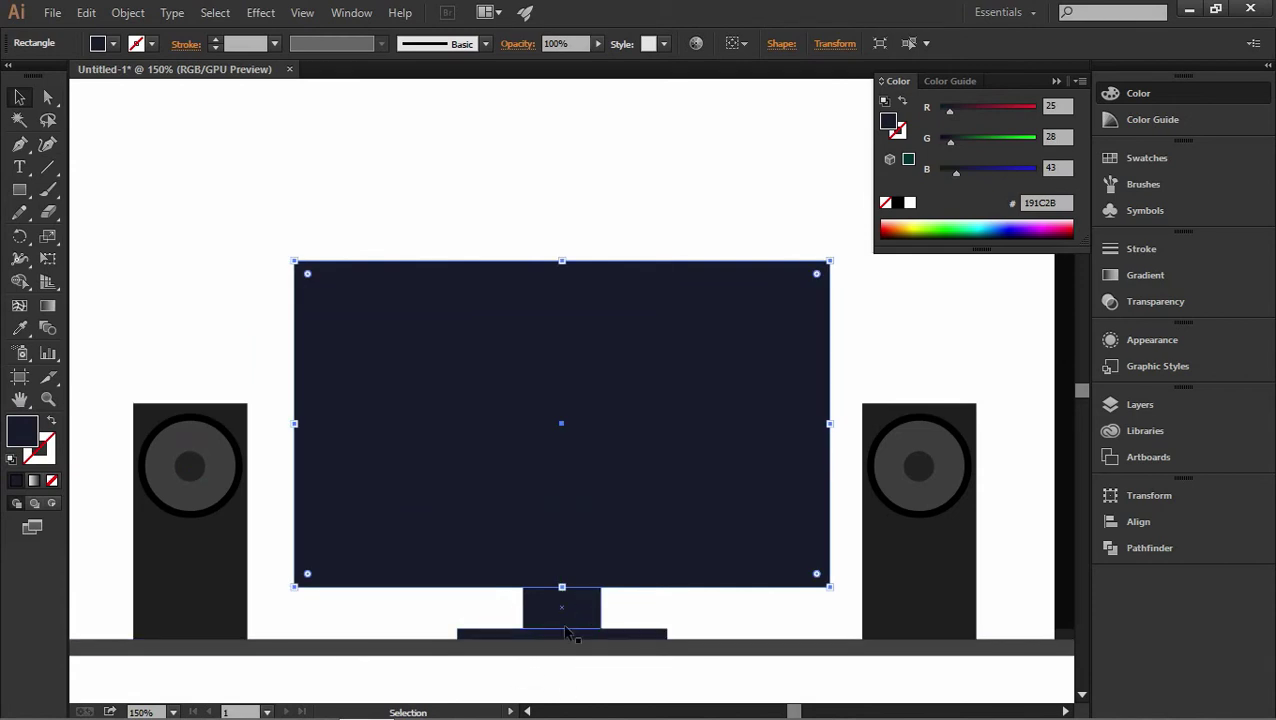
pyautogui.click(660, 606)
# Step: Draw a slightly smaller screen rectangle inside the TV body and fill it near-black #0B0C11
pyautogui.click(19, 189)
pyautogui.moveTo(300, 266); pyautogui.dragTo(817, 563)
pyautogui.click(19, 97)
pyautogui.moveTo(415, 400); pyautogui.dragTo(418, 401)
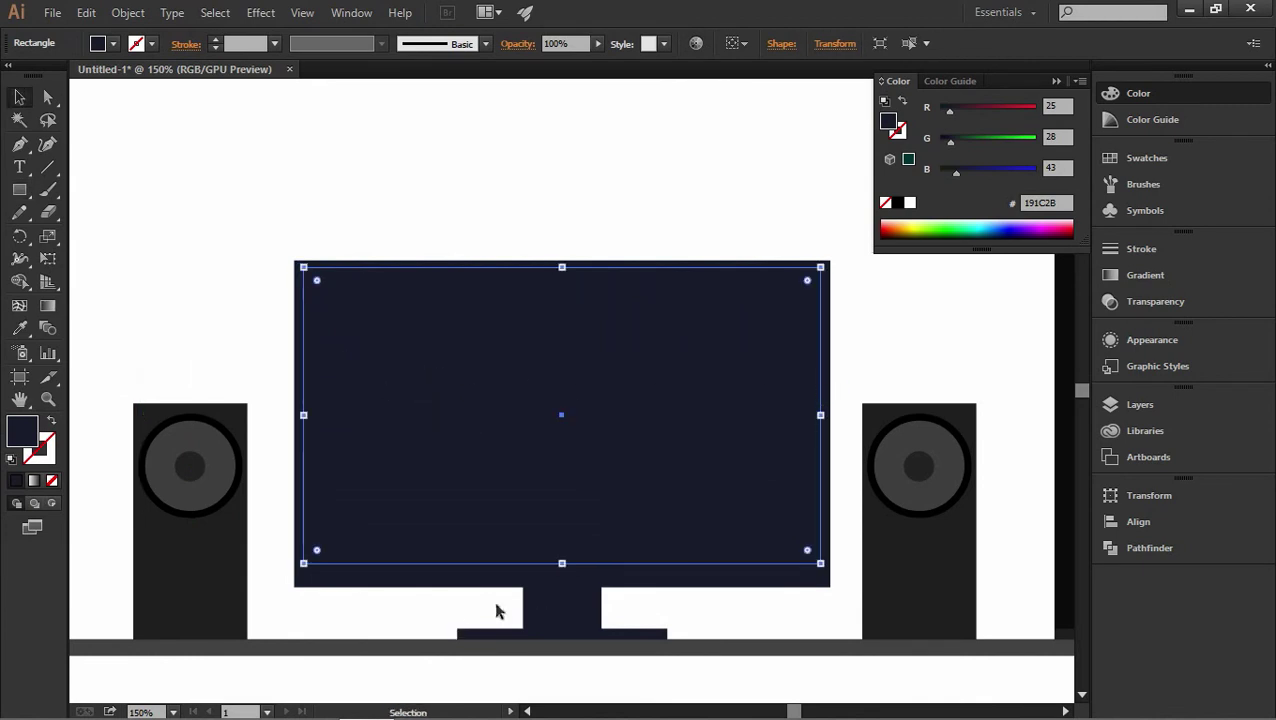
pyautogui.click(330, 568)
pyautogui.click(420, 490)
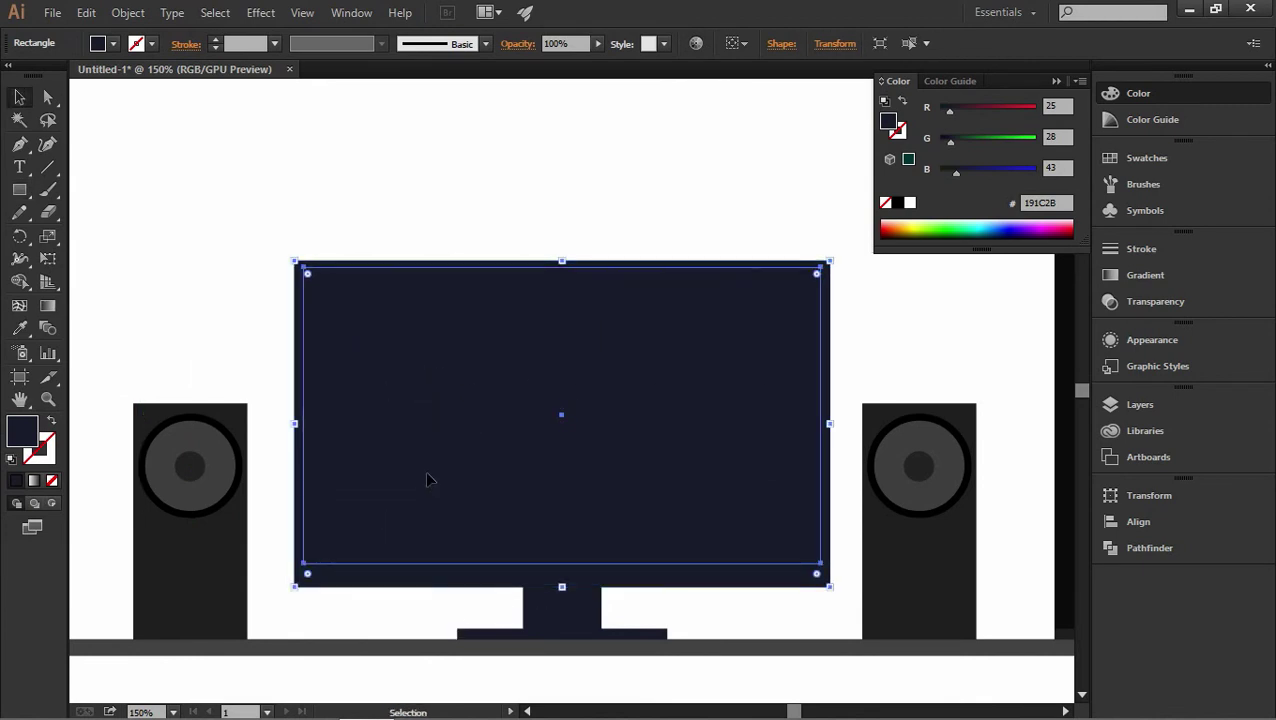
pyautogui.doubleClick(22, 431)
pyautogui.write('0B0C11')
pyautogui.click(895, 446)
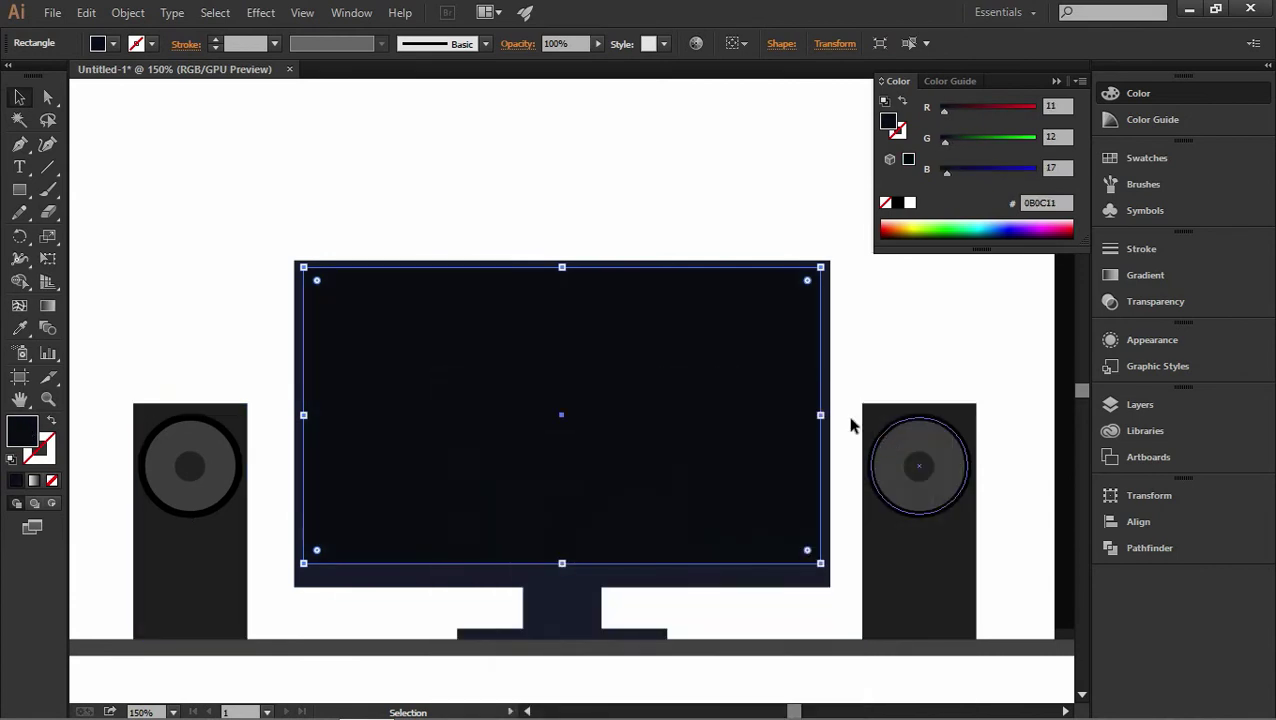
pyautogui.click(875, 345)
# Step: Fill the small stand neck block with a darker navy, #0E1019
pyautogui.click(583, 615)
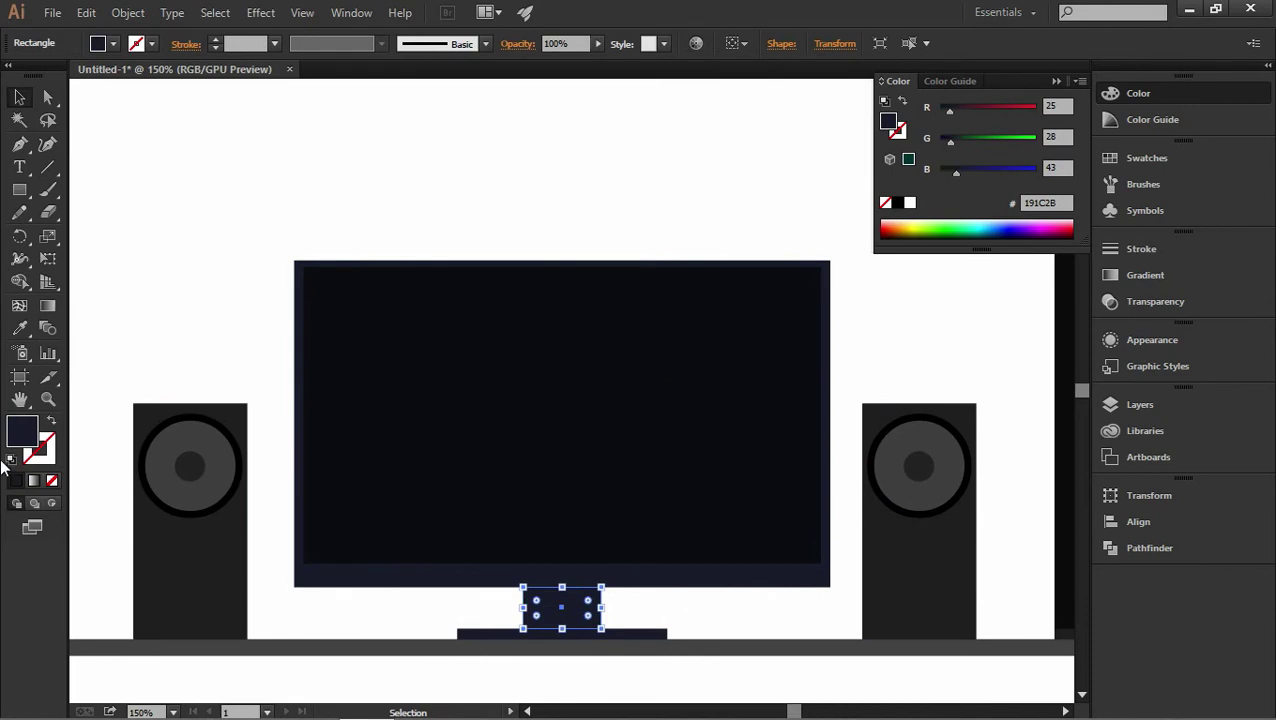
pyautogui.doubleClick(26, 433)
pyautogui.moveTo(554, 642); pyautogui.dragTo(562, 652)
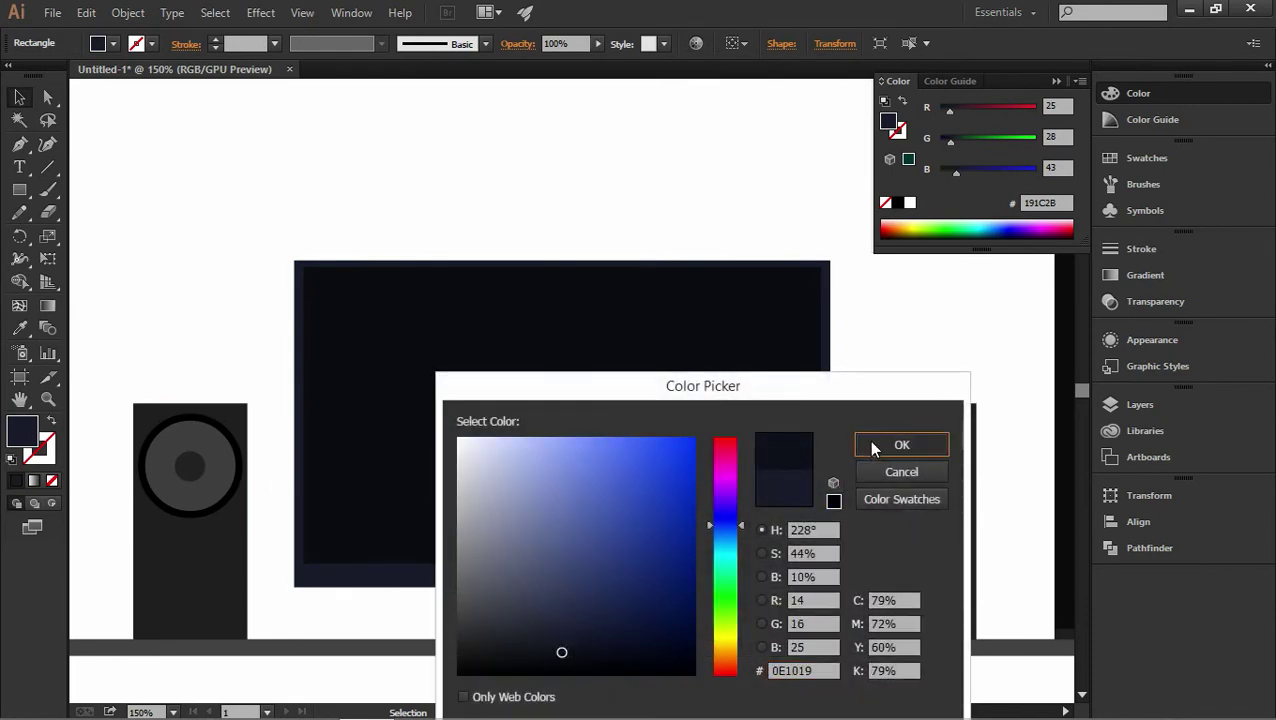
pyautogui.click(901, 445)
pyautogui.click(883, 324)
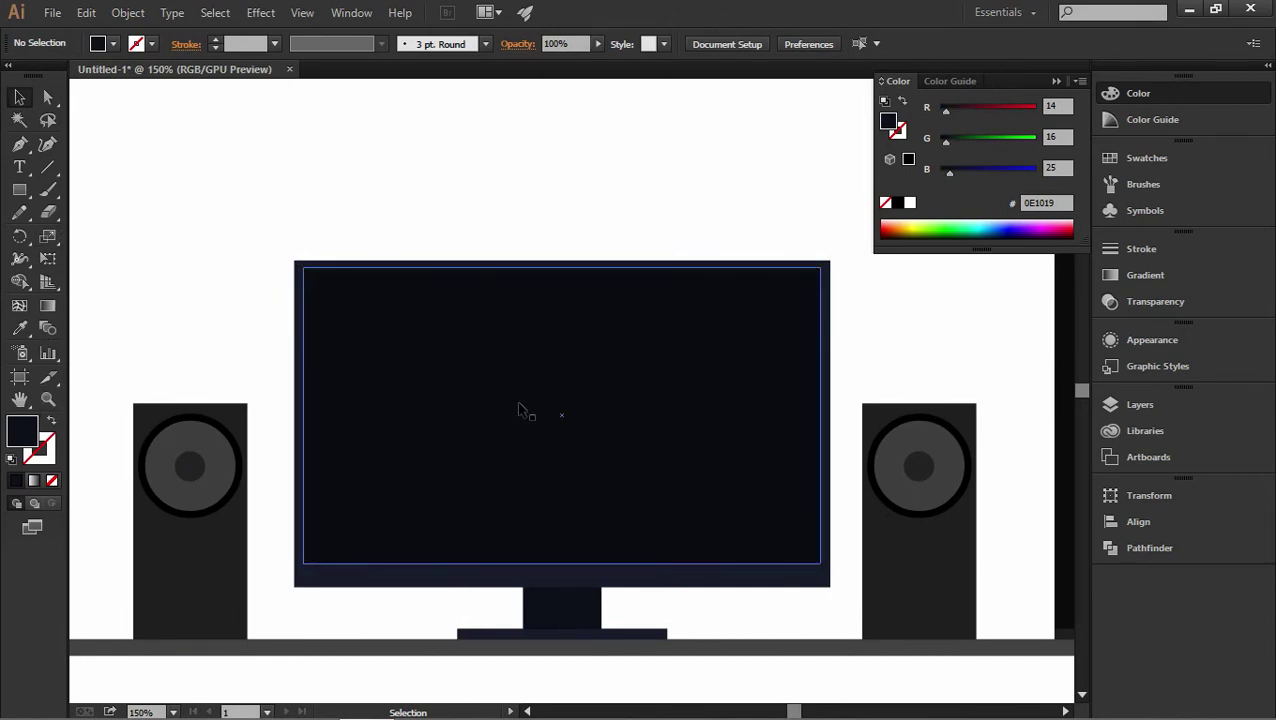
pyautogui.click(19, 189)
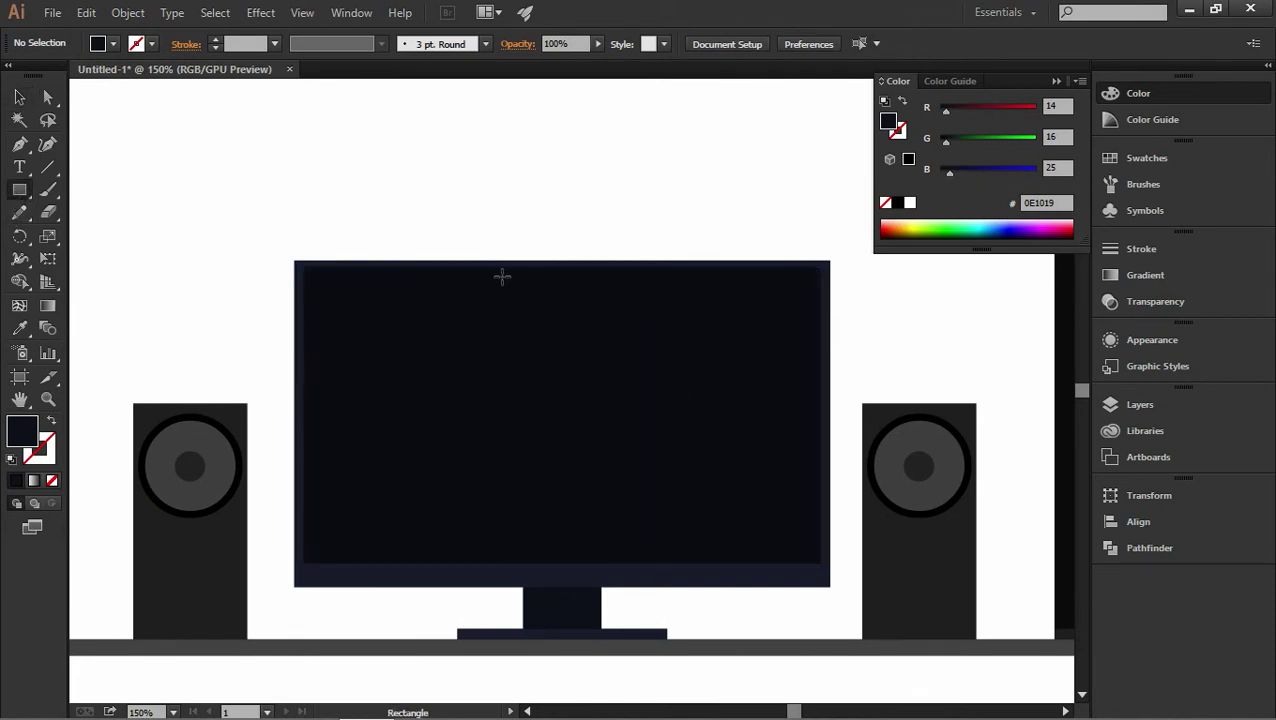
# Step: Draw a tall glare rectangle over the screen filled lighter navy #1B1C23
pyautogui.moveTo(484, 267); pyautogui.dragTo(624, 563)
pyautogui.doubleClick(23, 432)
pyautogui.moveTo(540, 650); pyautogui.dragTo(518, 641)
pyautogui.click(901, 444)
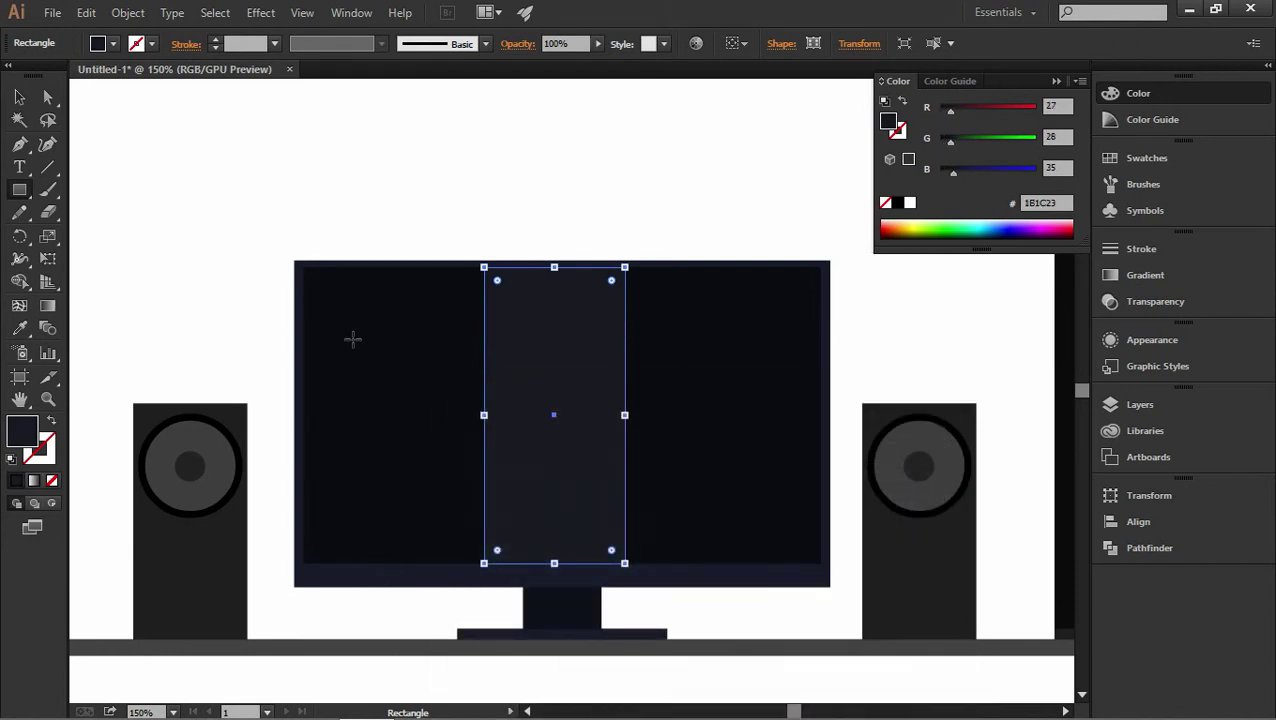
# Step: Shear the glare into a diagonal band across the screen, then fit the artboard on screen
pyautogui.moveTo(56, 233); pyautogui.dragTo(118, 259)
pyautogui.moveTo(455, 317); pyautogui.dragTo(584, 322)
pyautogui.hotkey('ctrl', 'z')
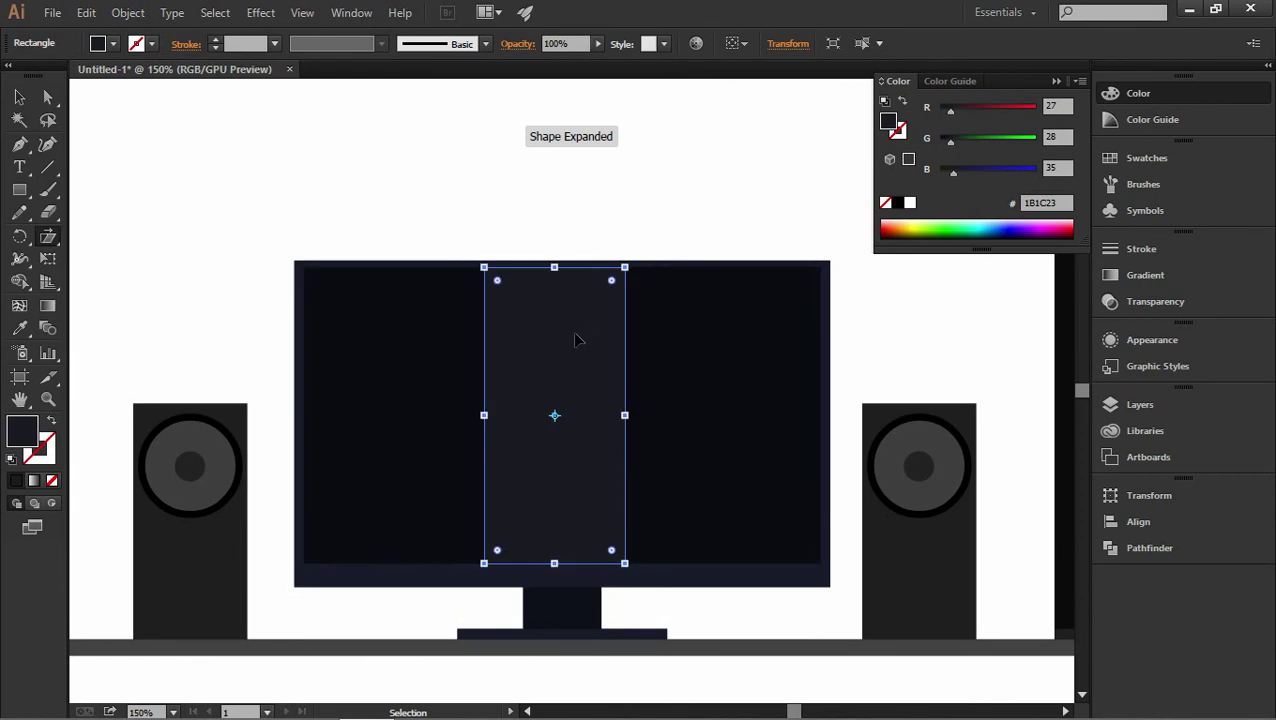
pyautogui.moveTo(464, 322); pyautogui.dragTo(577, 333)
pyautogui.press('v')
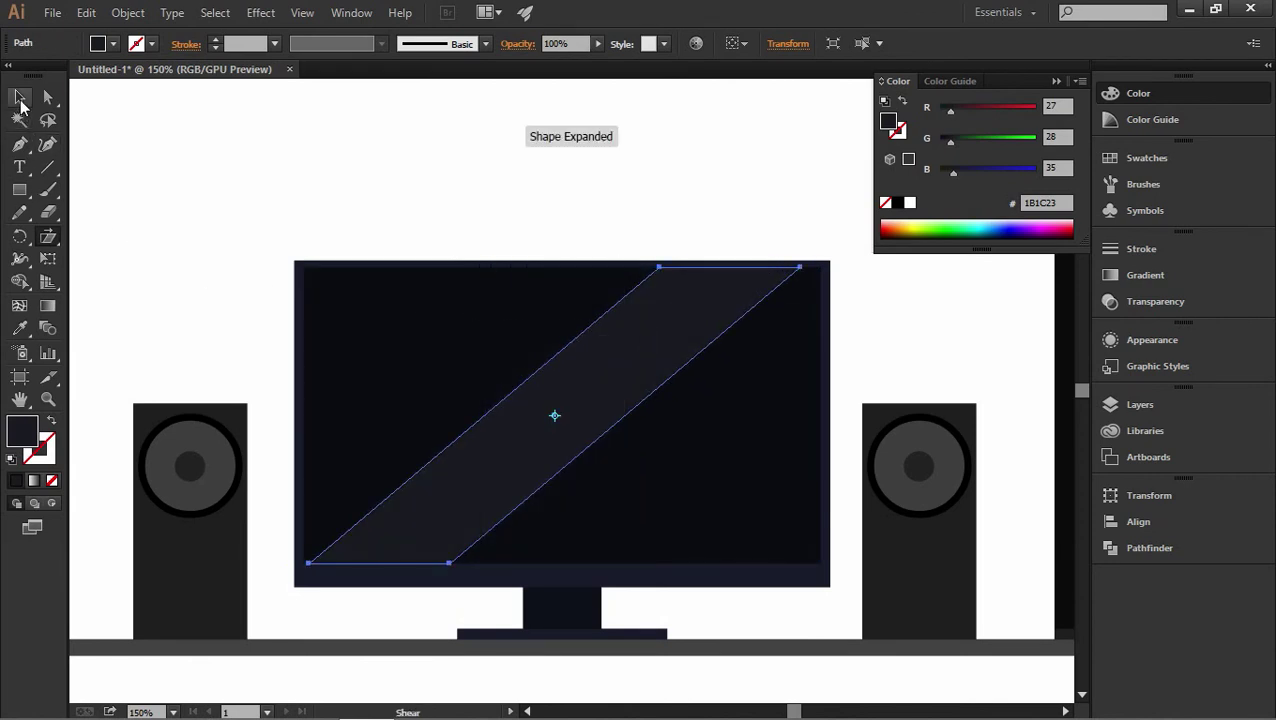
pyautogui.moveTo(583, 387); pyautogui.dragTo(596, 388)
pyautogui.click(575, 185)
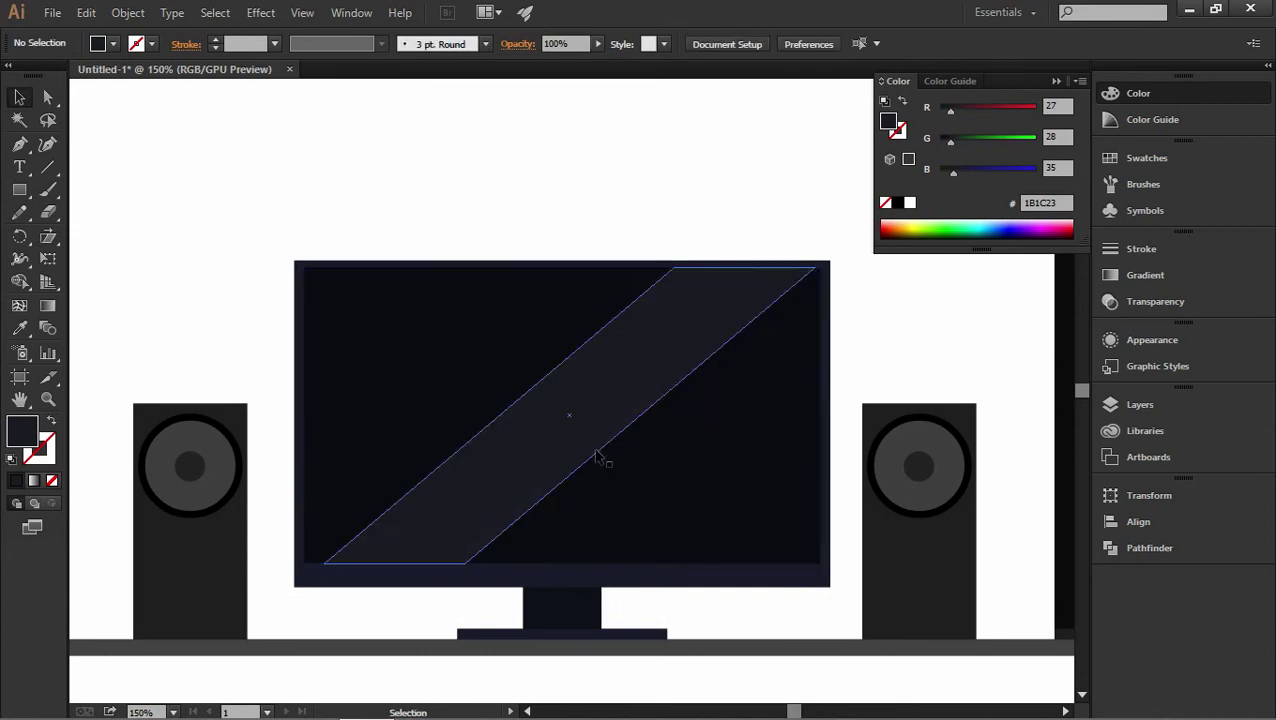
pyautogui.click(173, 712)
pyautogui.click(194, 692)
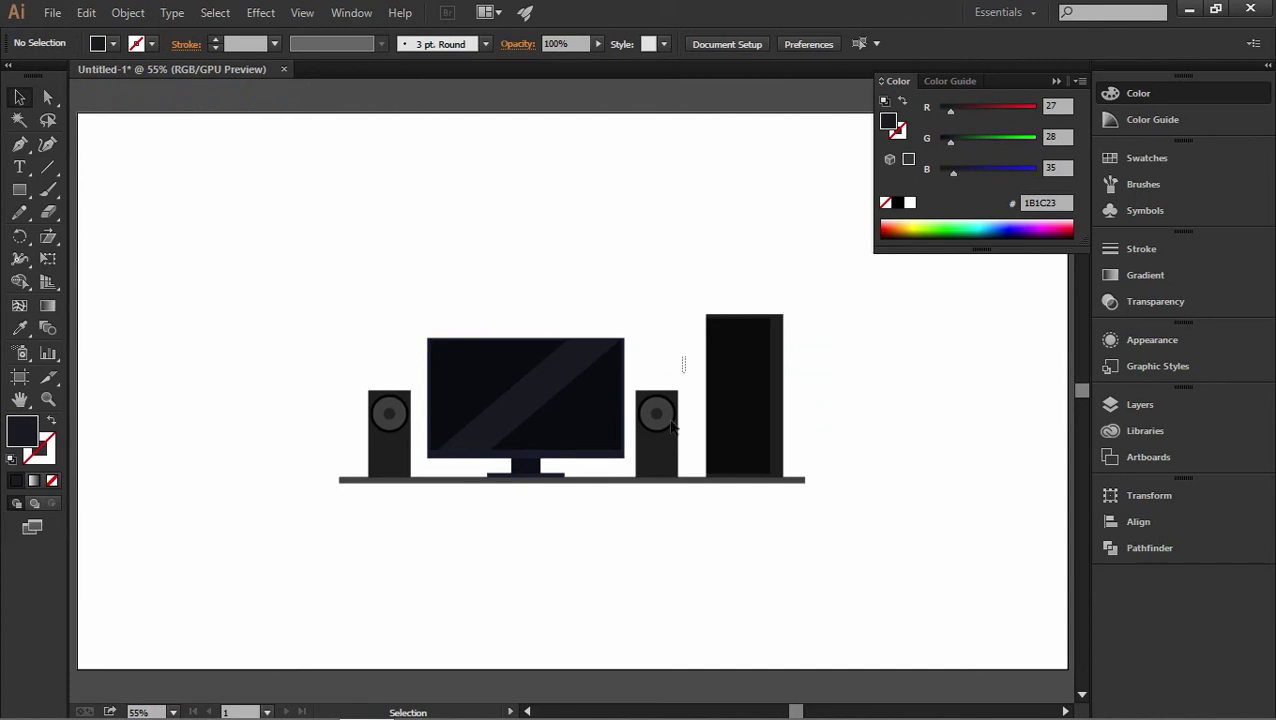
# Step: Nudge the right speaker about 6 px right and the left speaker slightly left
pyautogui.click(652, 467)
pyautogui.moveTo(652, 467); pyautogui.dragTo(657, 465)
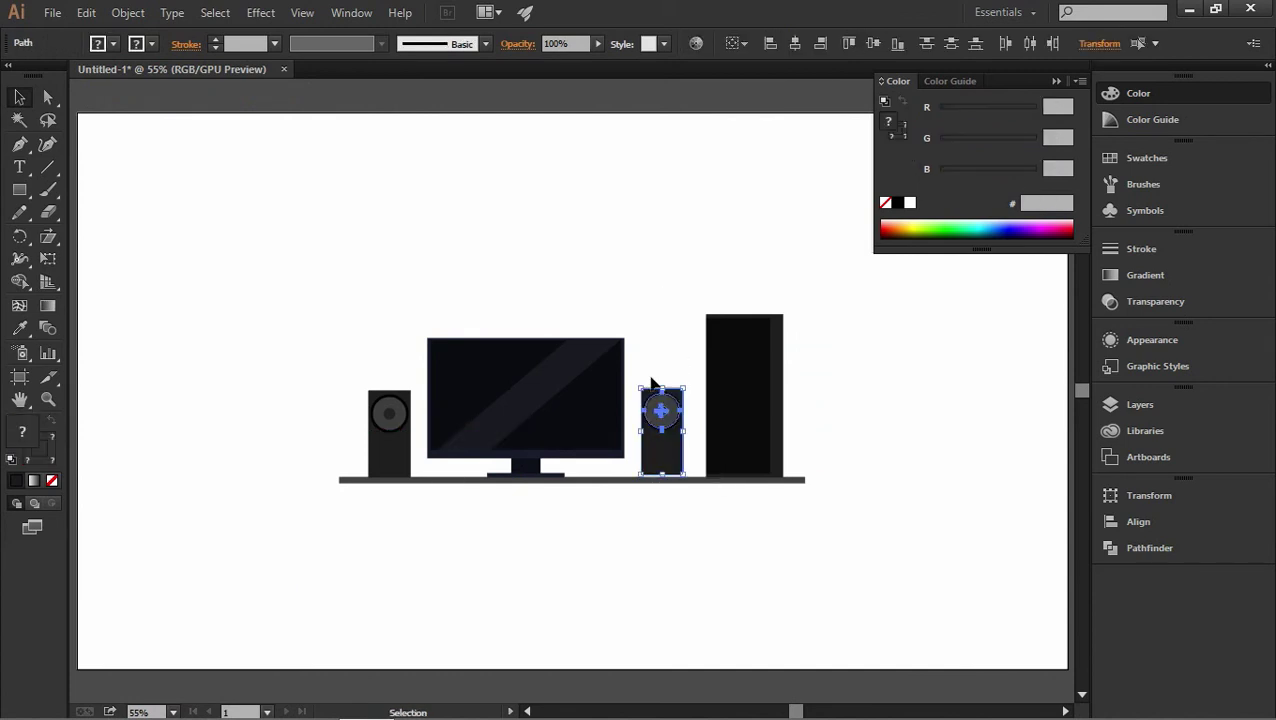
pyautogui.click(630, 315)
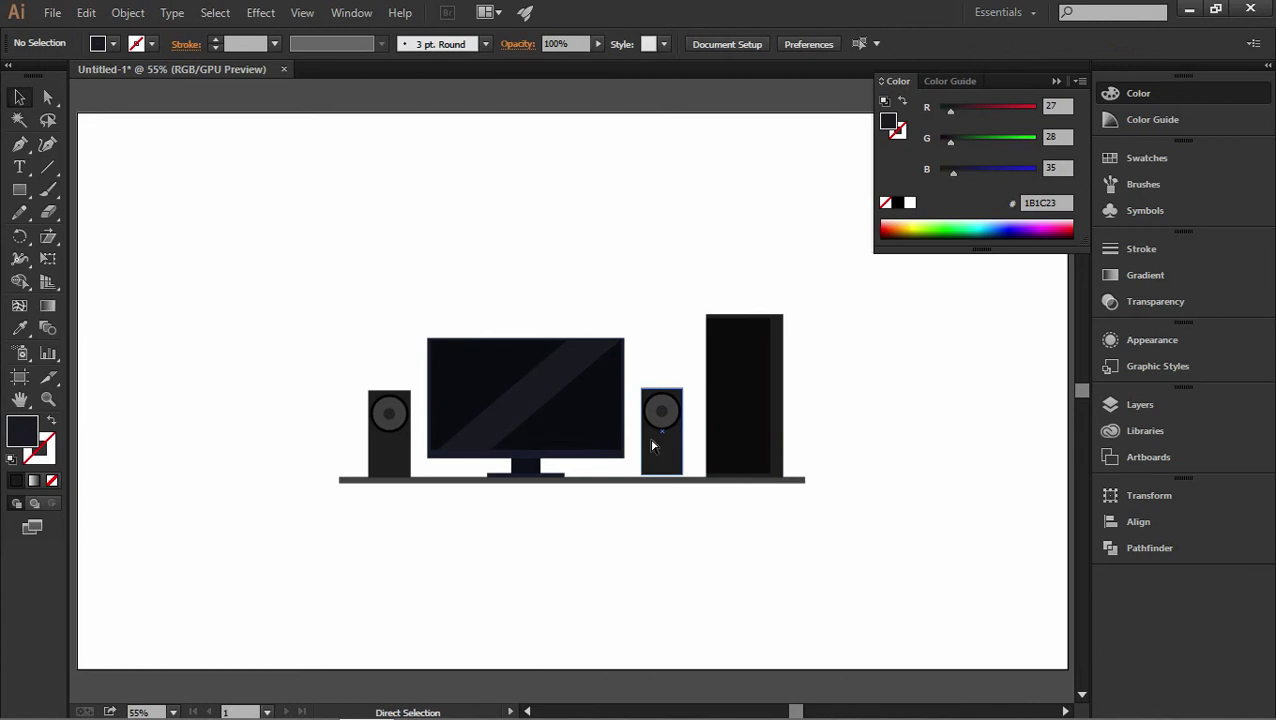
pyautogui.hotkey('ctrl', 'z')
pyautogui.moveTo(660, 458); pyautogui.dragTo(666, 456)
pyautogui.click(632, 352)
pyautogui.moveTo(350, 360); pyautogui.dragTo(384, 466)
pyautogui.click(632, 270)
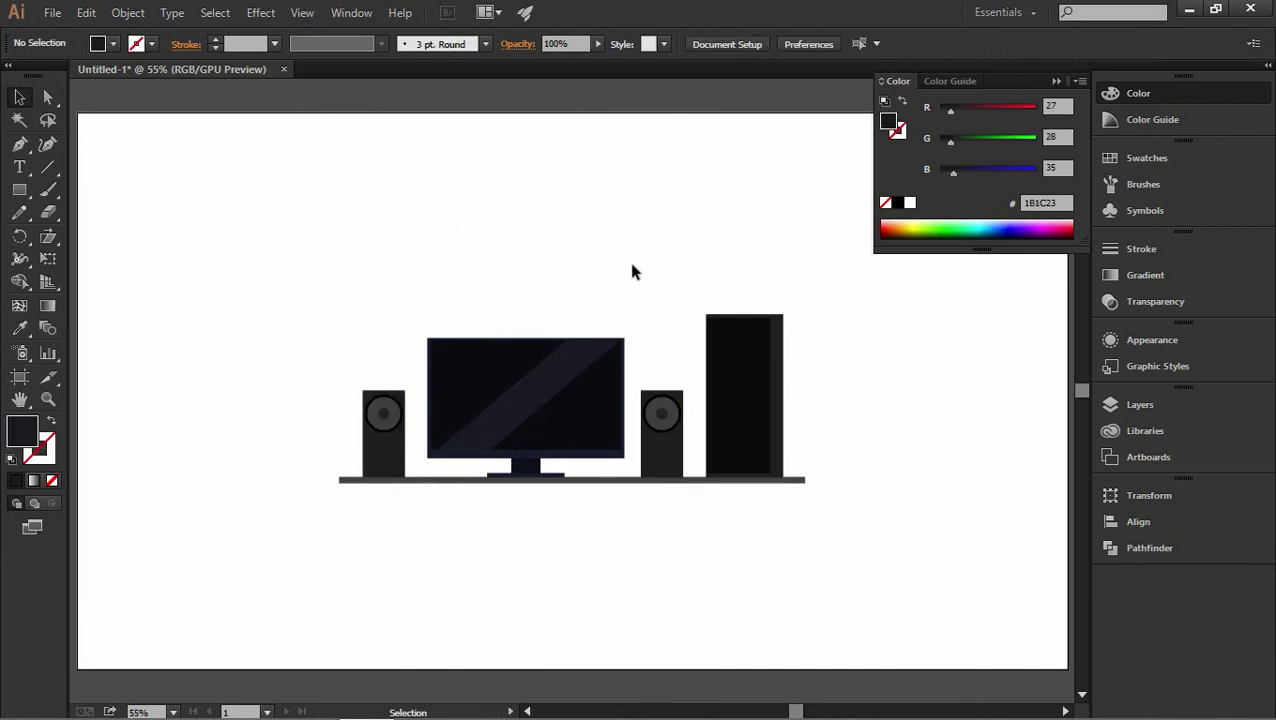
# Step: Shift the TV slightly left on the shelf and bring up the Layers panel
pyautogui.moveTo(525, 403); pyautogui.dragTo(458, 484)
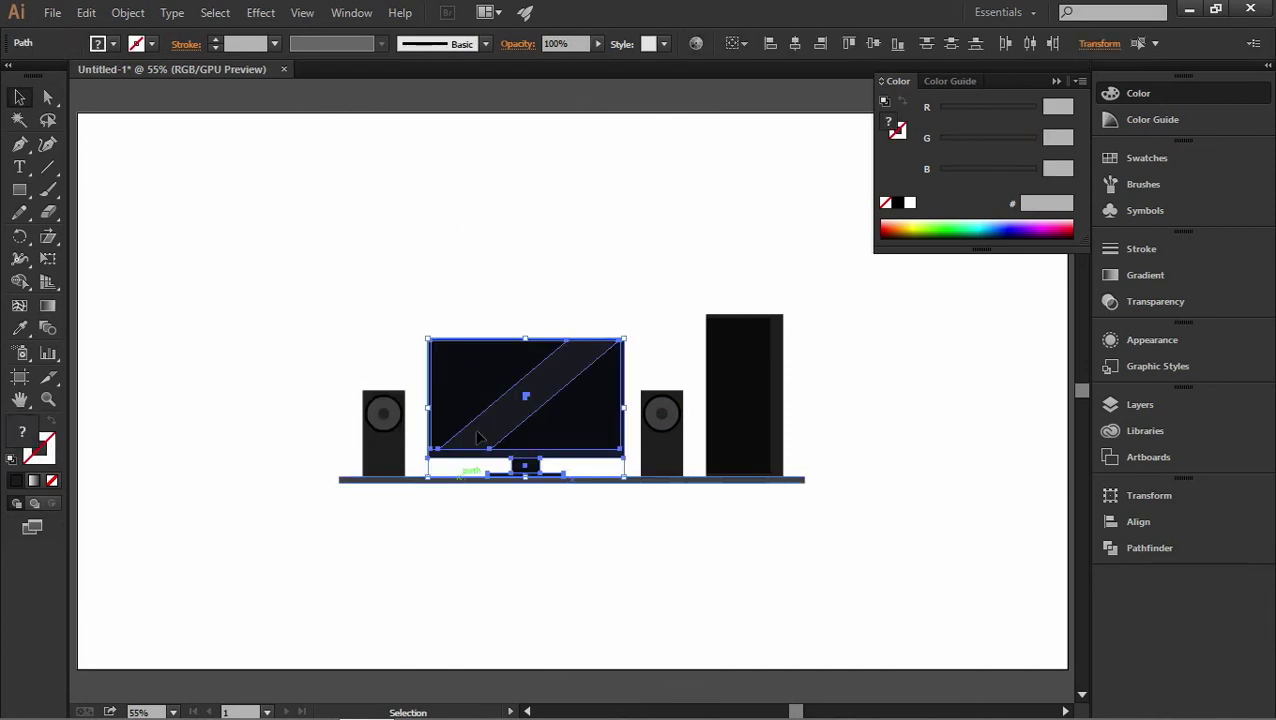
pyautogui.moveTo(565, 418); pyautogui.dragTo(558, 420)
pyautogui.click(592, 248)
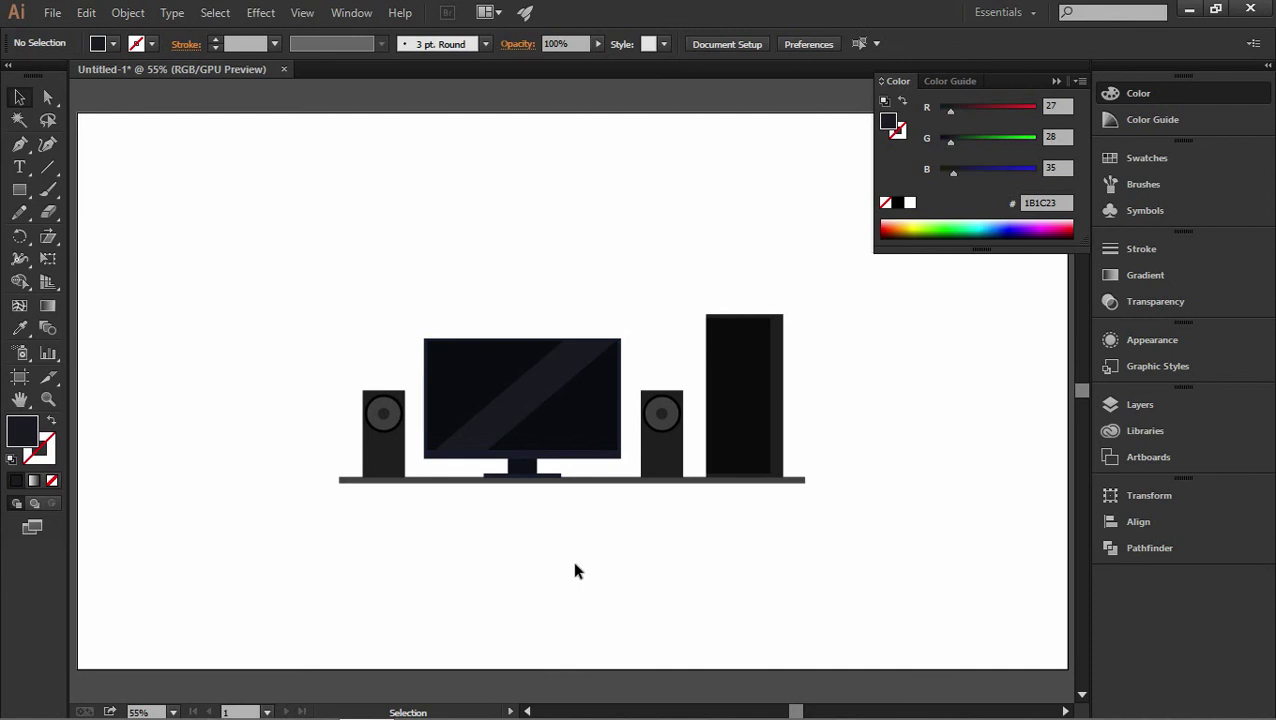
pyautogui.click(1130, 401)
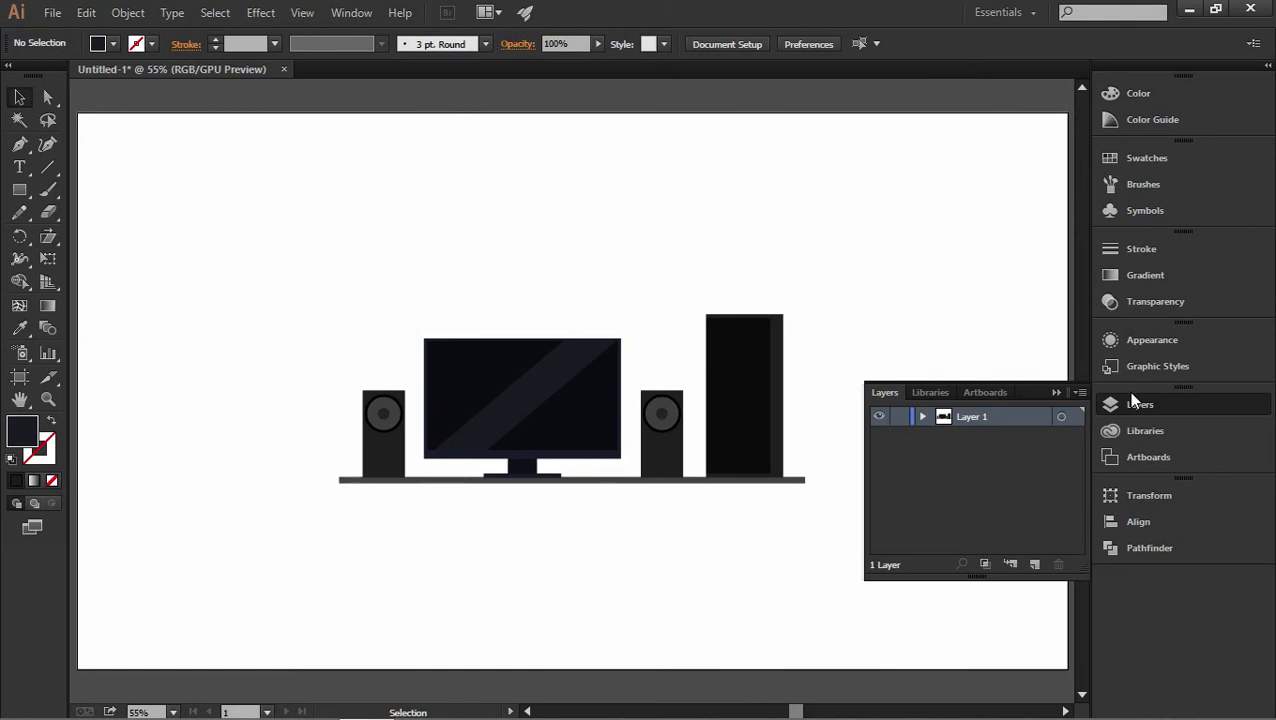
# Step: Release Layer 1's objects into separate sublayers with Release to Layers (Sequence)
pyautogui.click(922, 418)
pyautogui.scroll(-3, 989, 497)
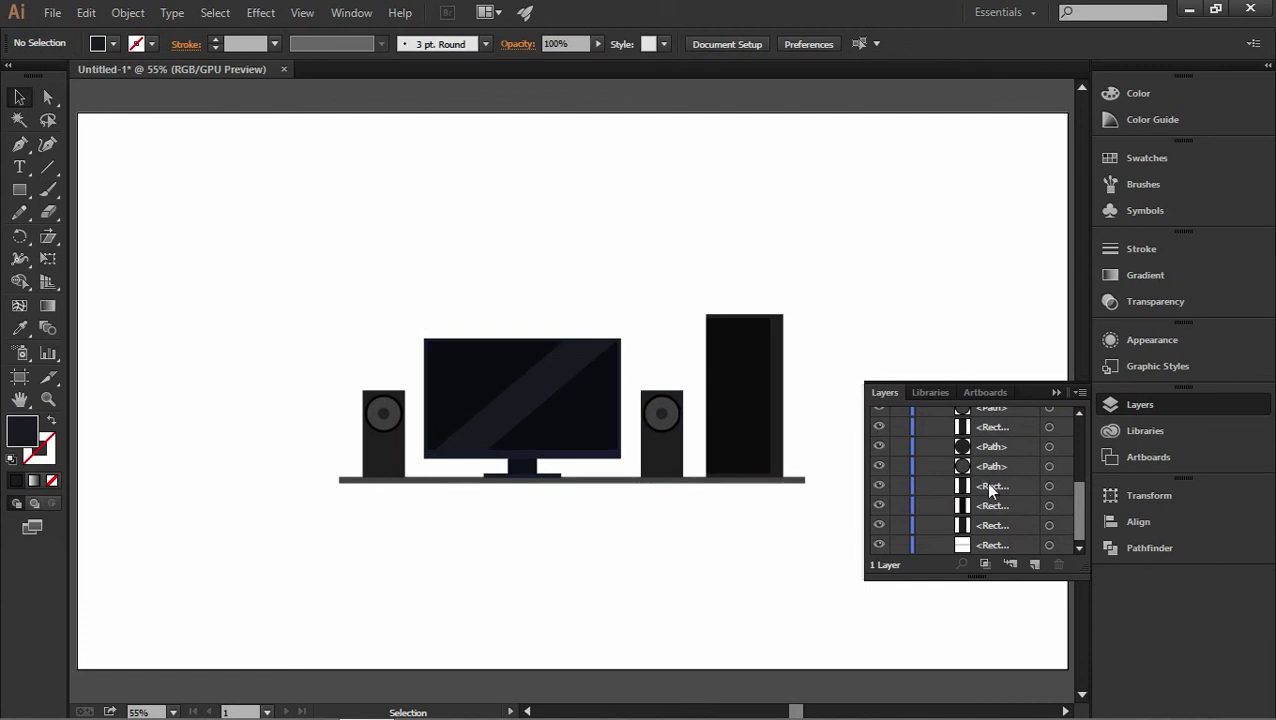
pyautogui.scroll(4, 1020, 528)
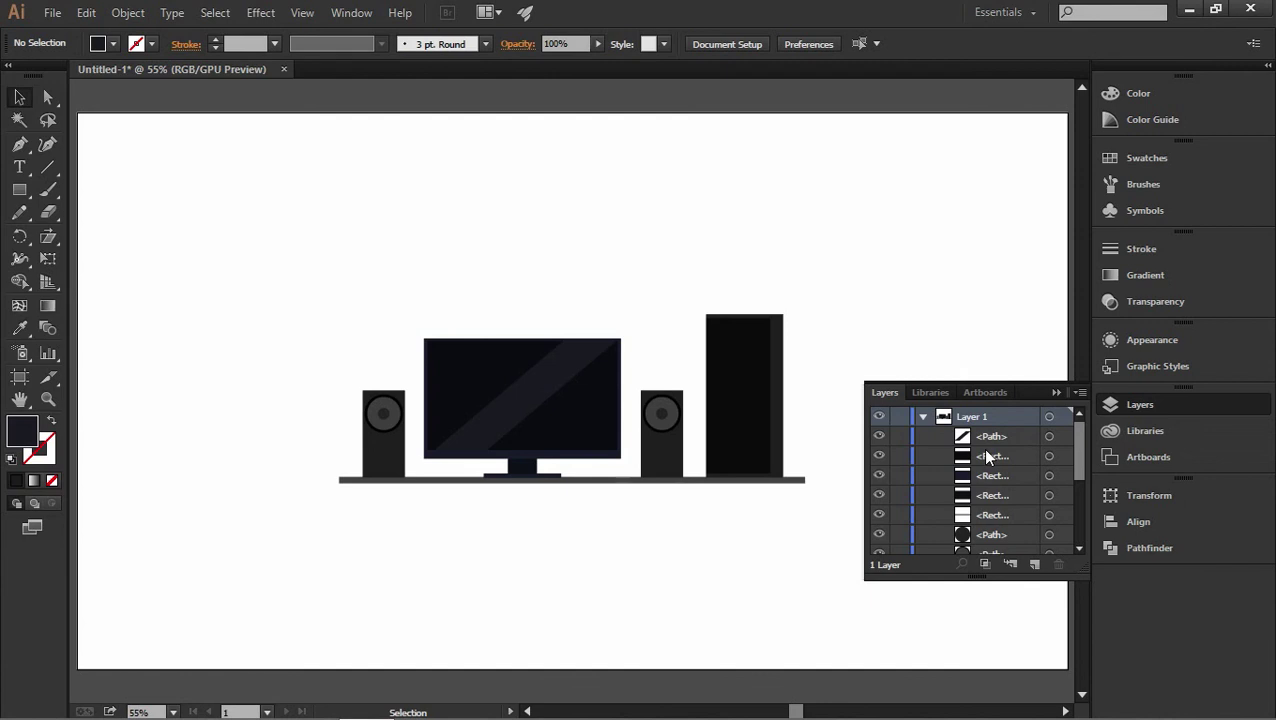
pyautogui.click(922, 417)
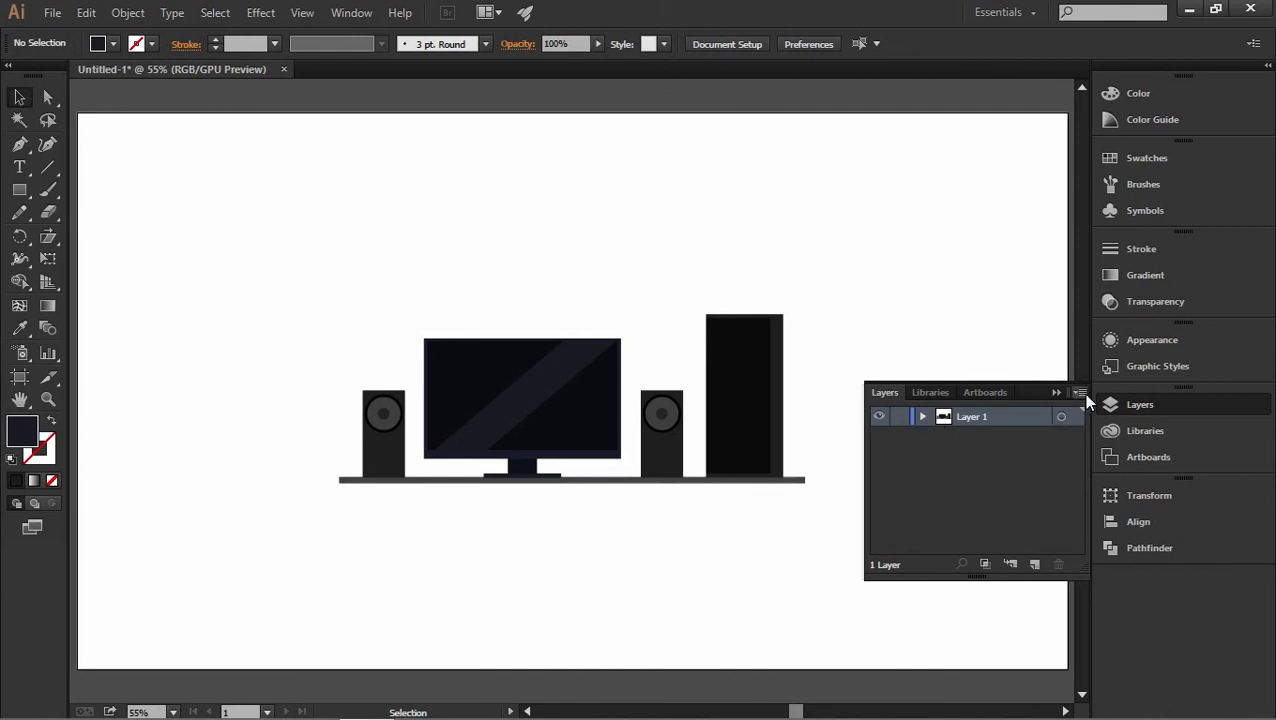
pyautogui.click(1080, 392)
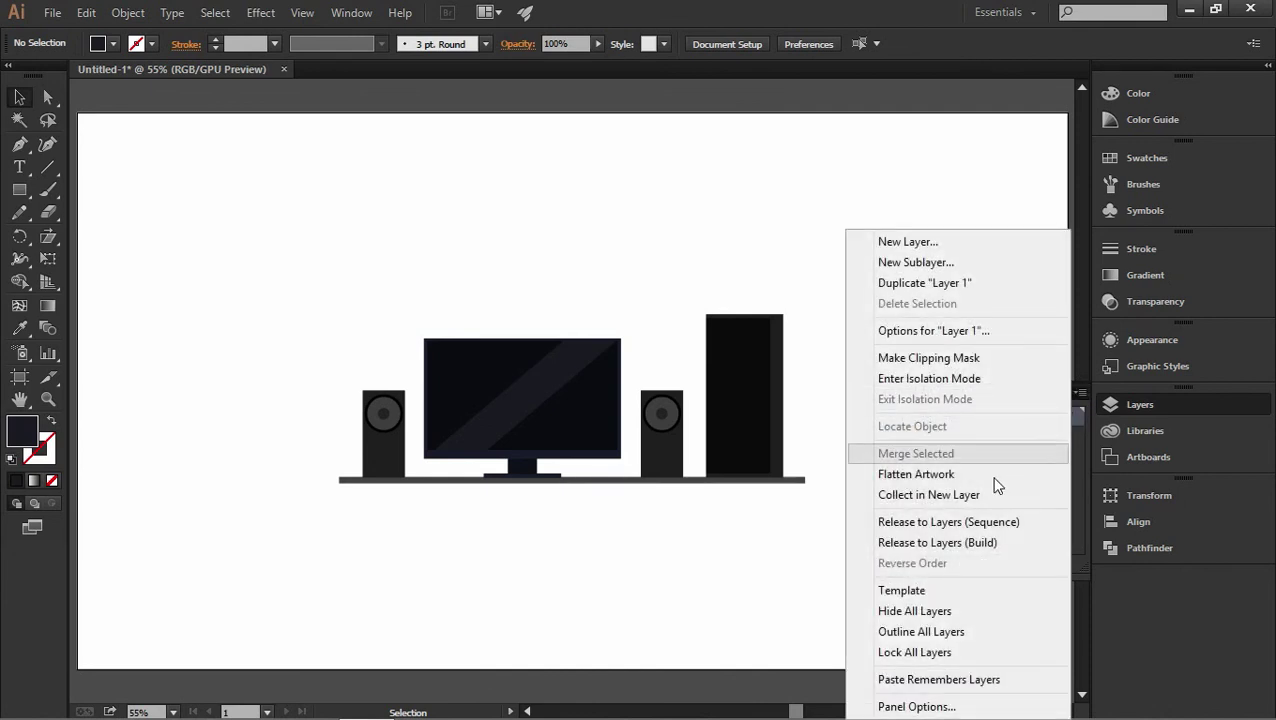
pyautogui.click(869, 522)
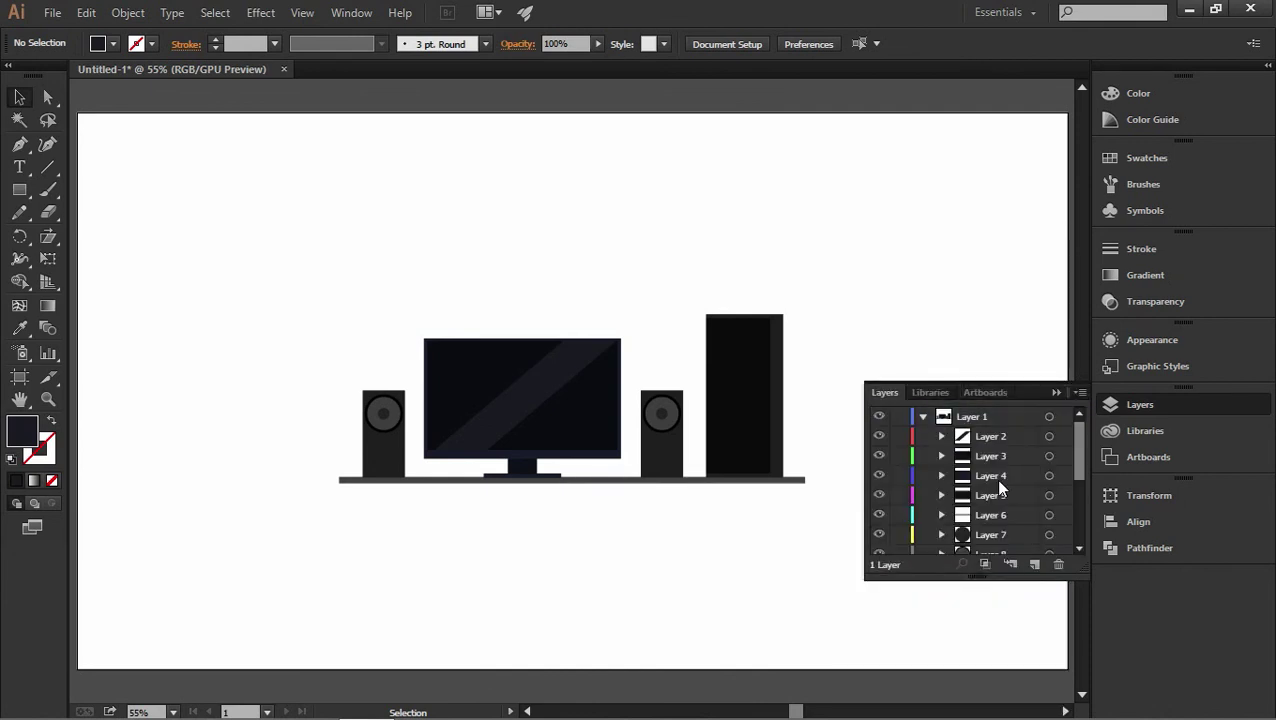
# Step: Move Layers 2 through 15 out of Layer 1 to the top level
pyautogui.scroll(-3, 982, 441)
pyautogui.scroll(3, 982, 441)
pyautogui.click(994, 440)
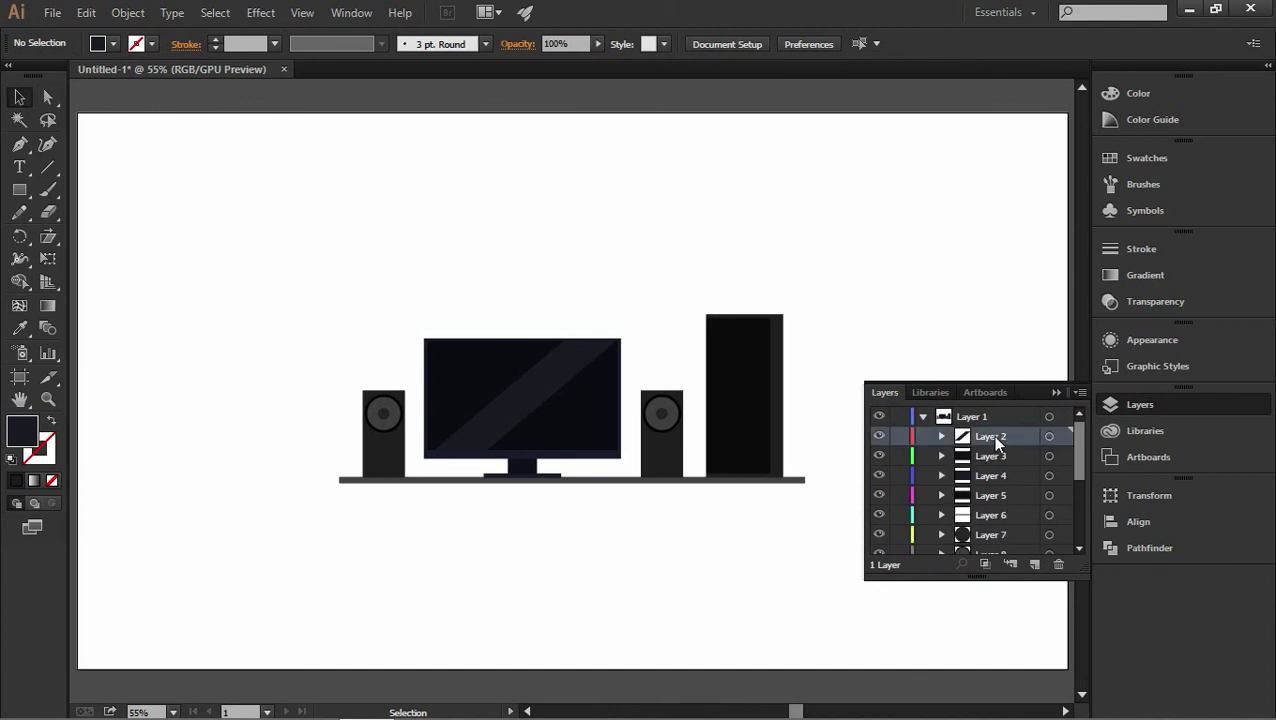
pyautogui.scroll(-5, 1001, 440)
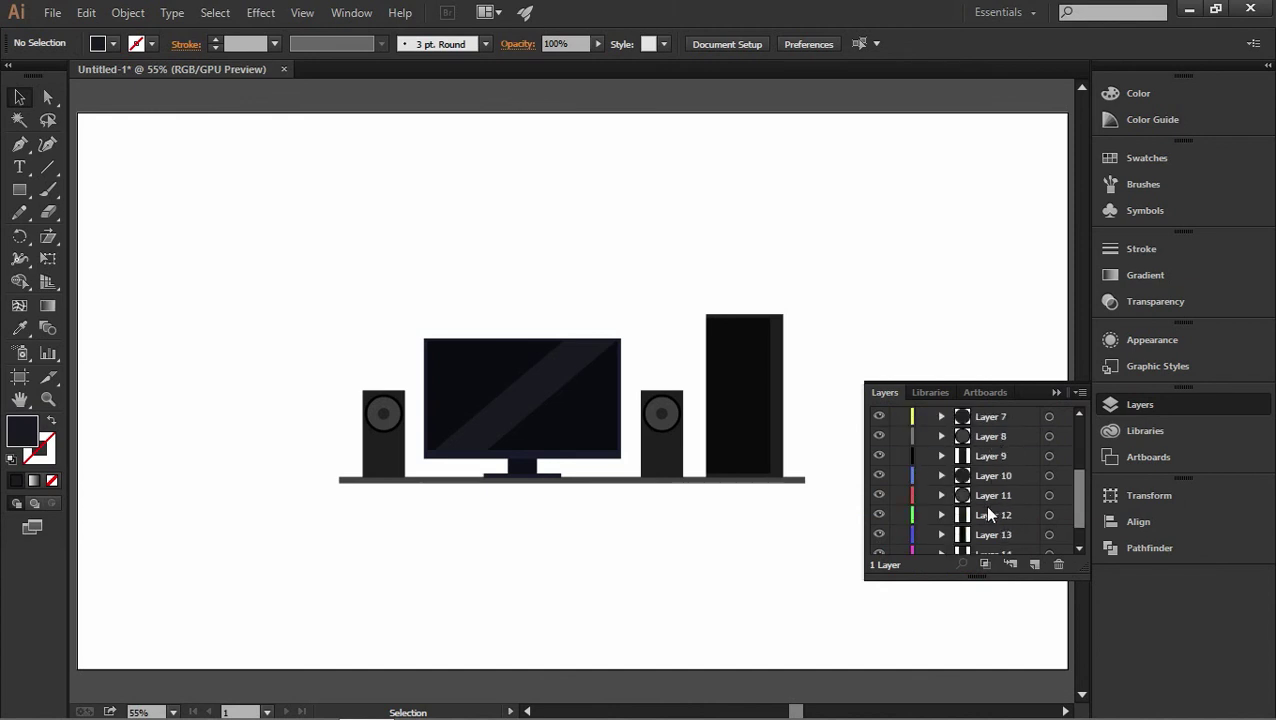
pyautogui.keyDown('shift'); pyautogui.click(990, 546); pyautogui.keyUp('shift')
pyautogui.scroll(4, 1012, 505)
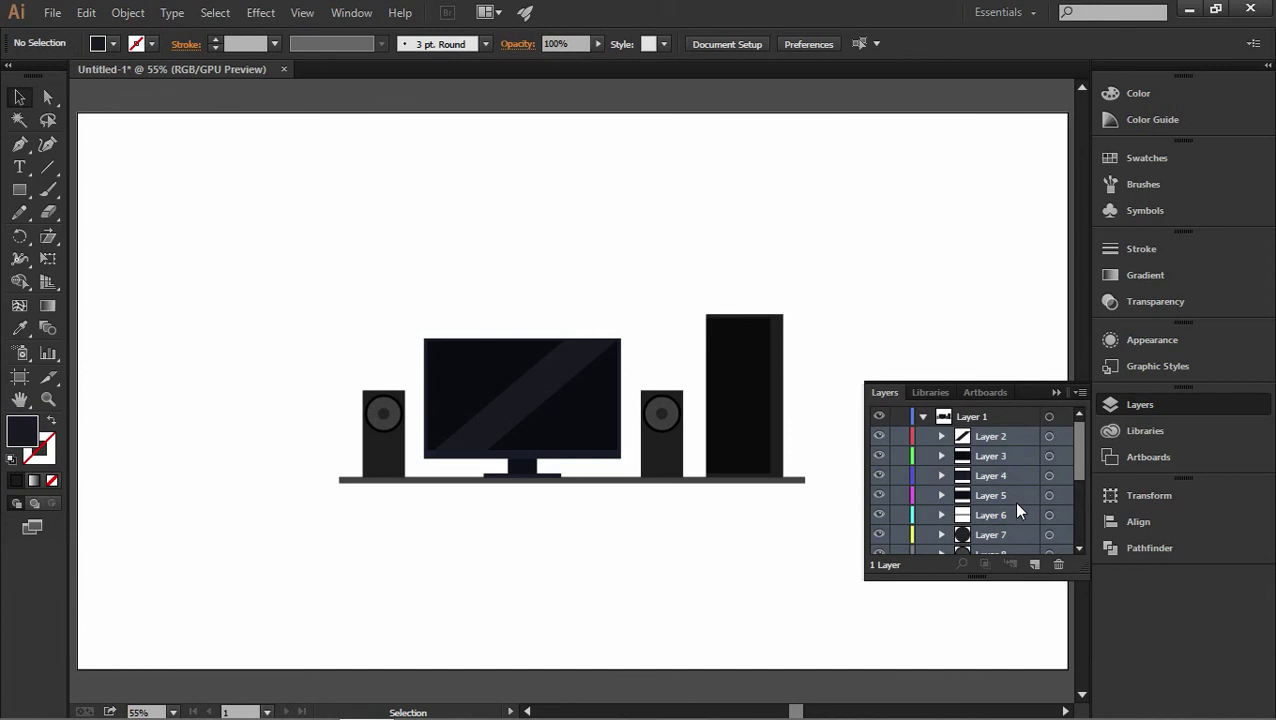
pyautogui.moveTo(989, 451); pyautogui.dragTo(956, 412)
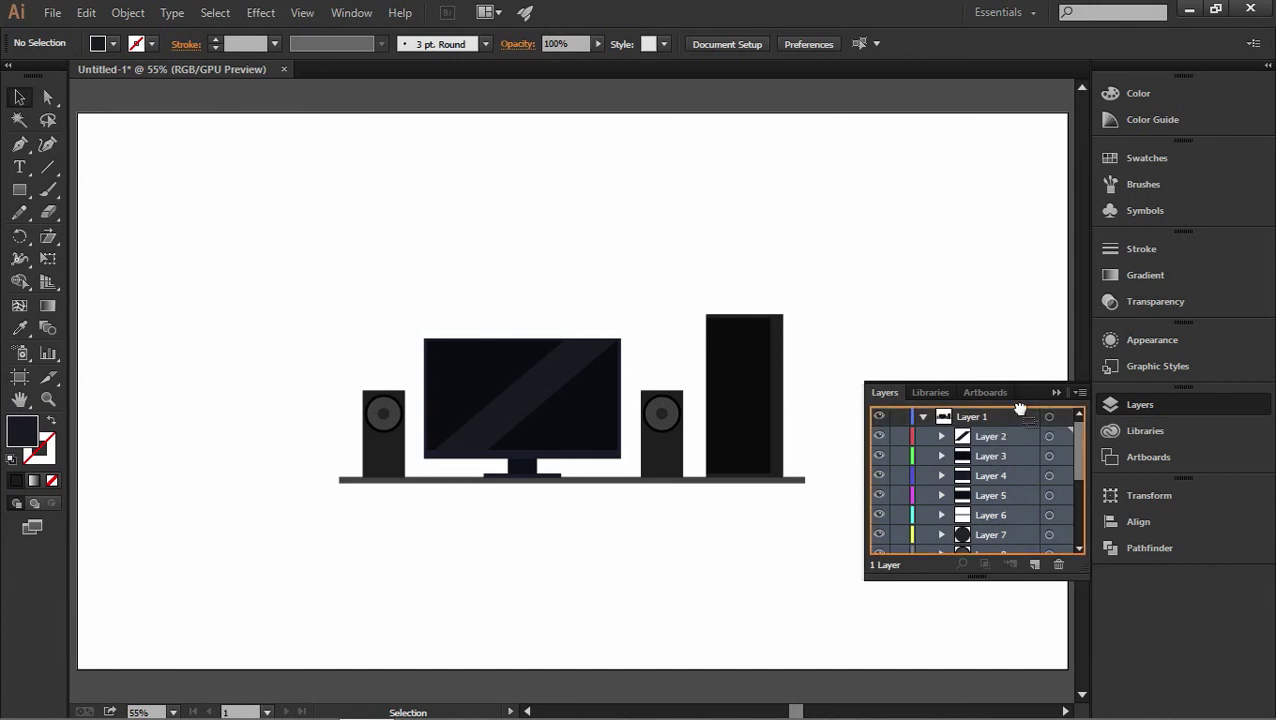
# Step: Delete the now-empty Layer 1 and collapse the Layers panel
pyautogui.scroll(-4, 974, 422)
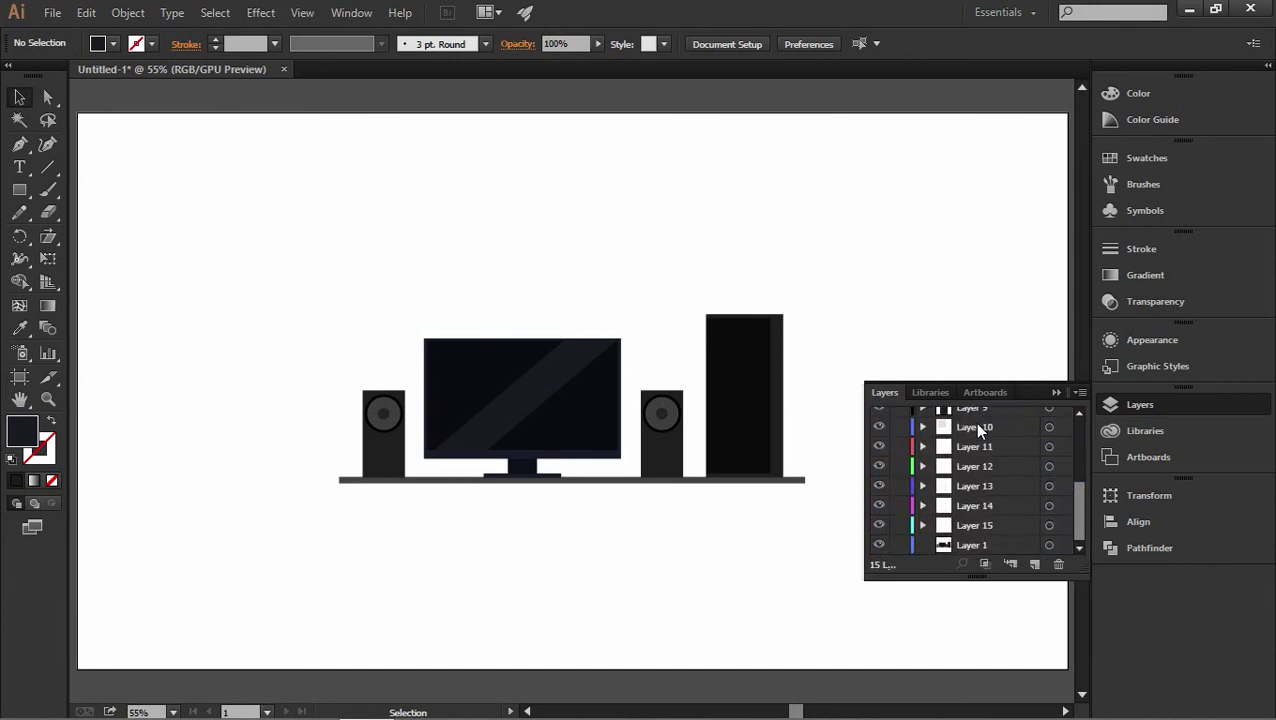
pyautogui.click(968, 545)
pyautogui.click(1059, 567)
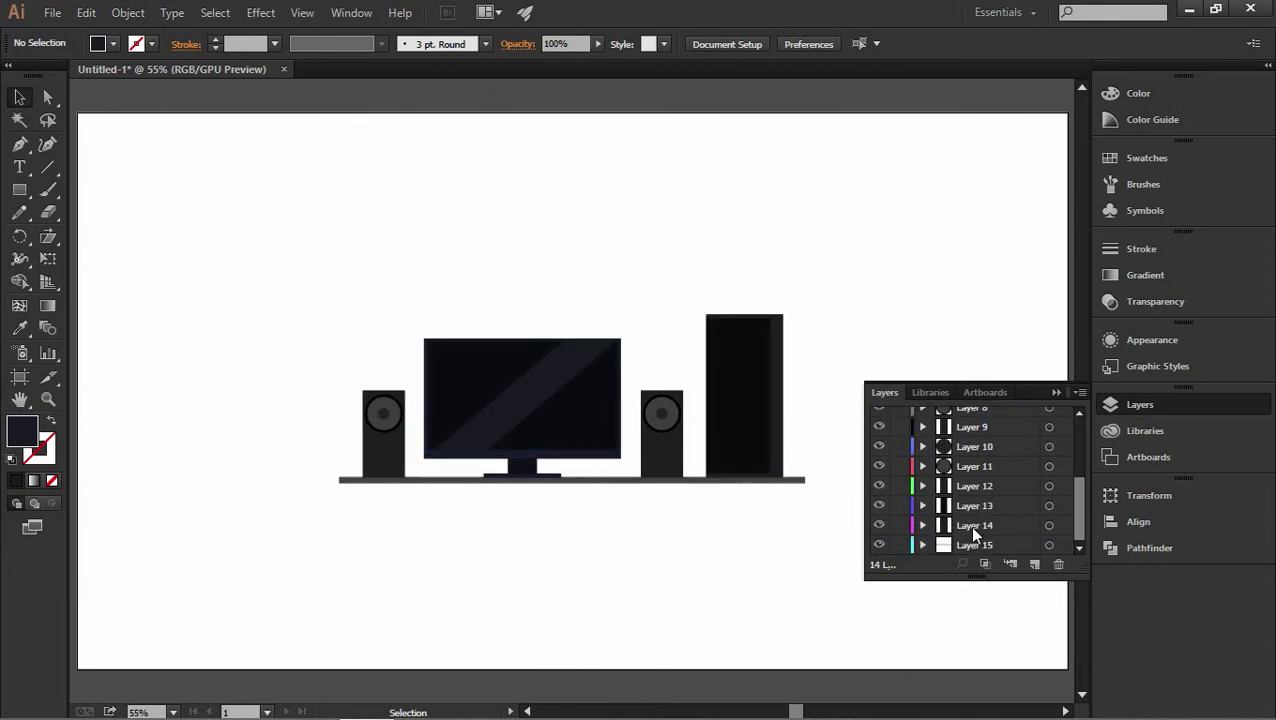
pyautogui.scroll(3, 969, 525)
pyautogui.scroll(-3, 995, 470)
pyautogui.scroll(3, 980, 510)
pyautogui.scroll(-3, 968, 476)
pyautogui.scroll(3, 968, 476)
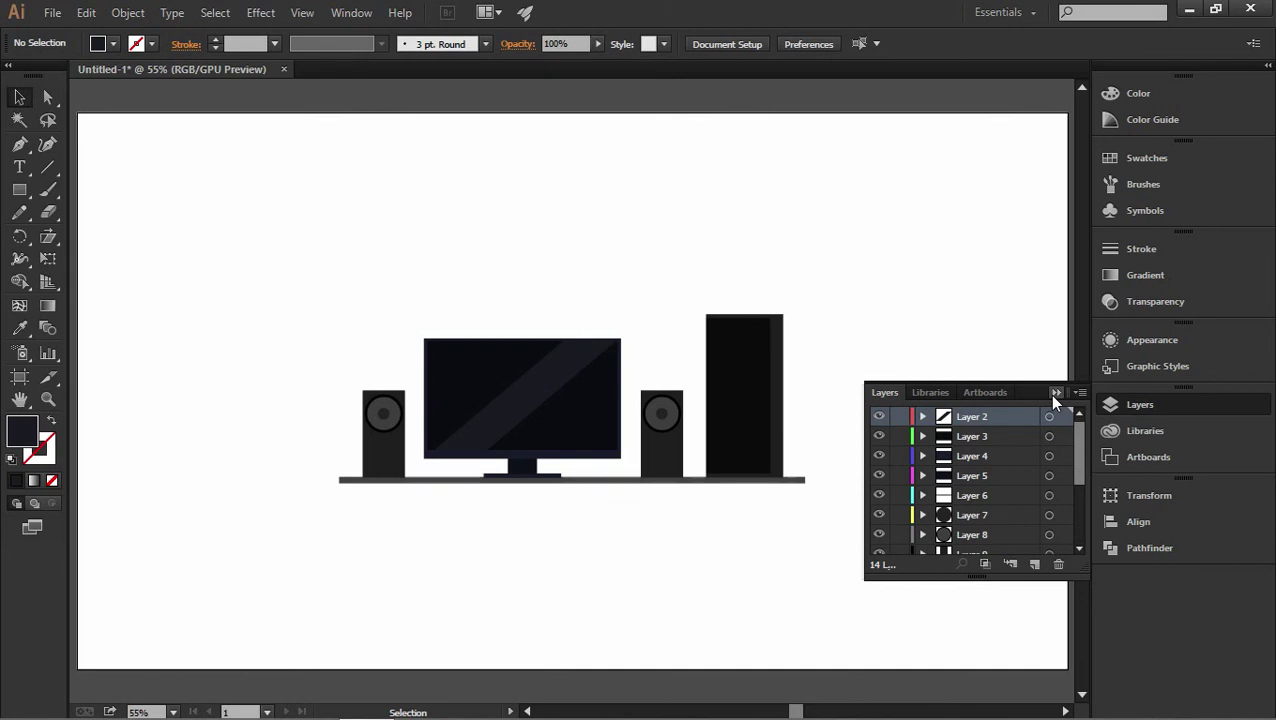
pyautogui.click(1056, 394)
# Step: Save the document as Project.ai, accepting the default Illustrator options
pyautogui.click(52, 12)
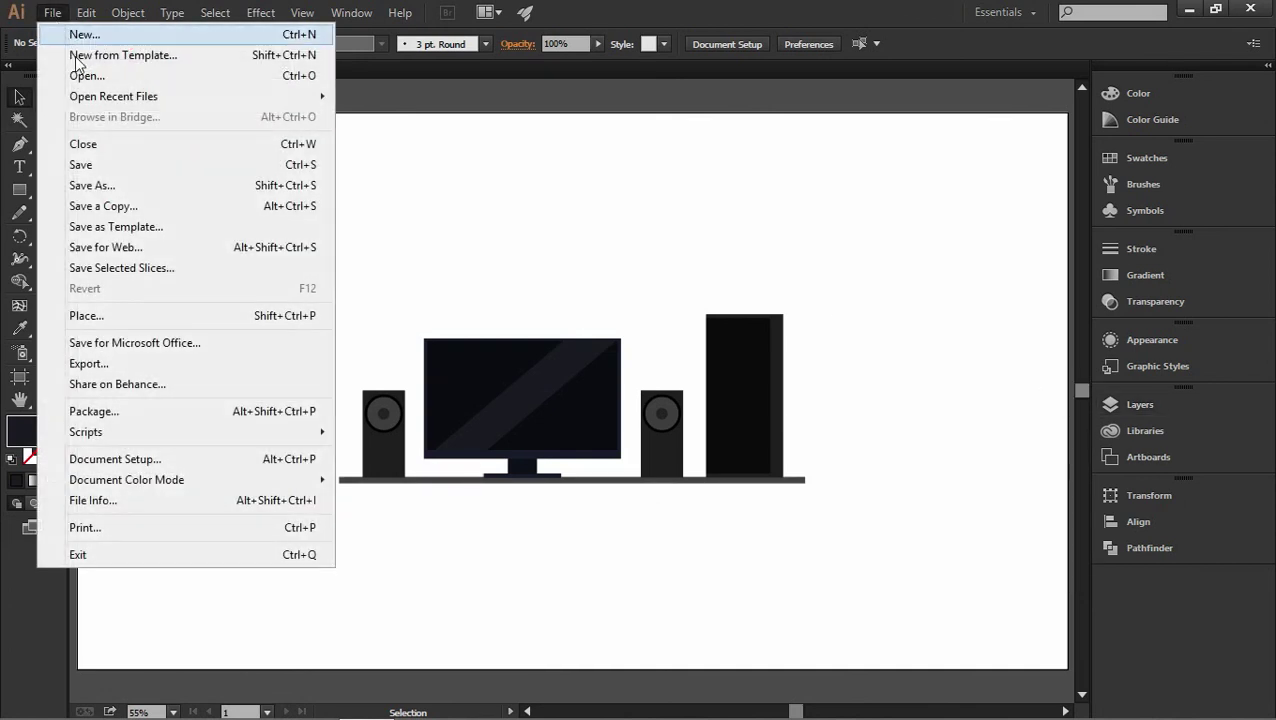
pyautogui.click(83, 168)
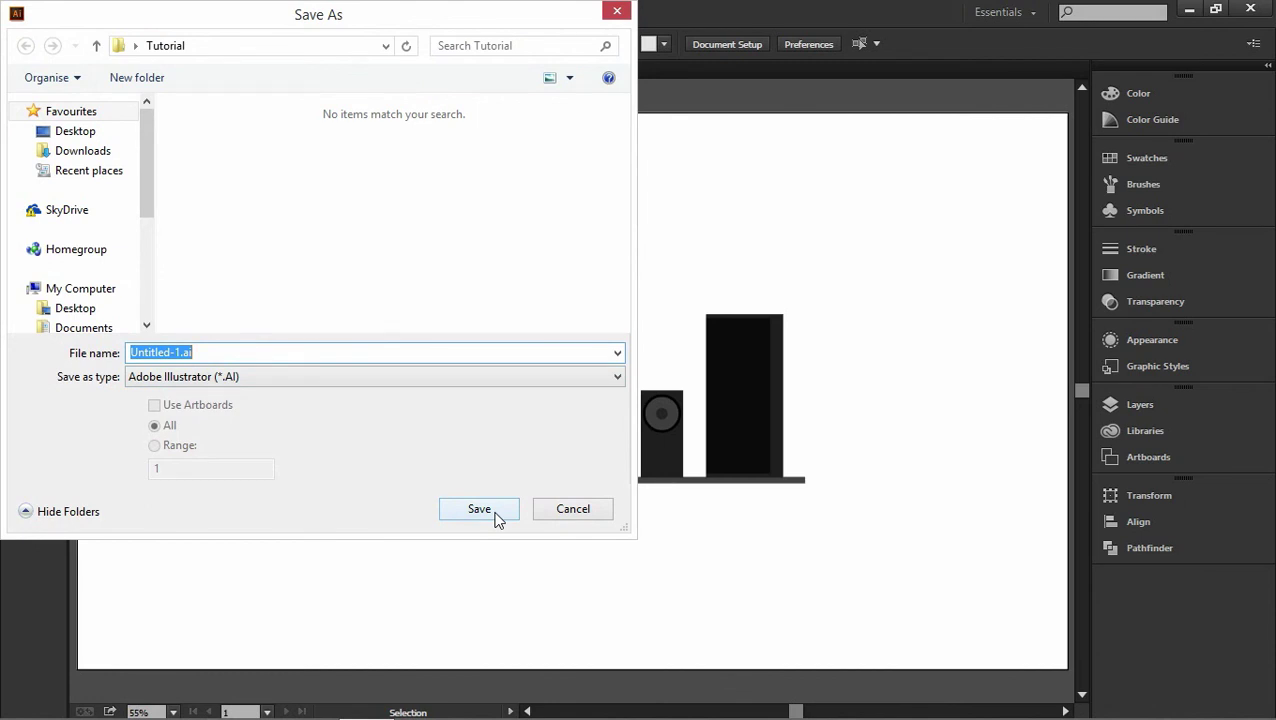
pyautogui.write('P')
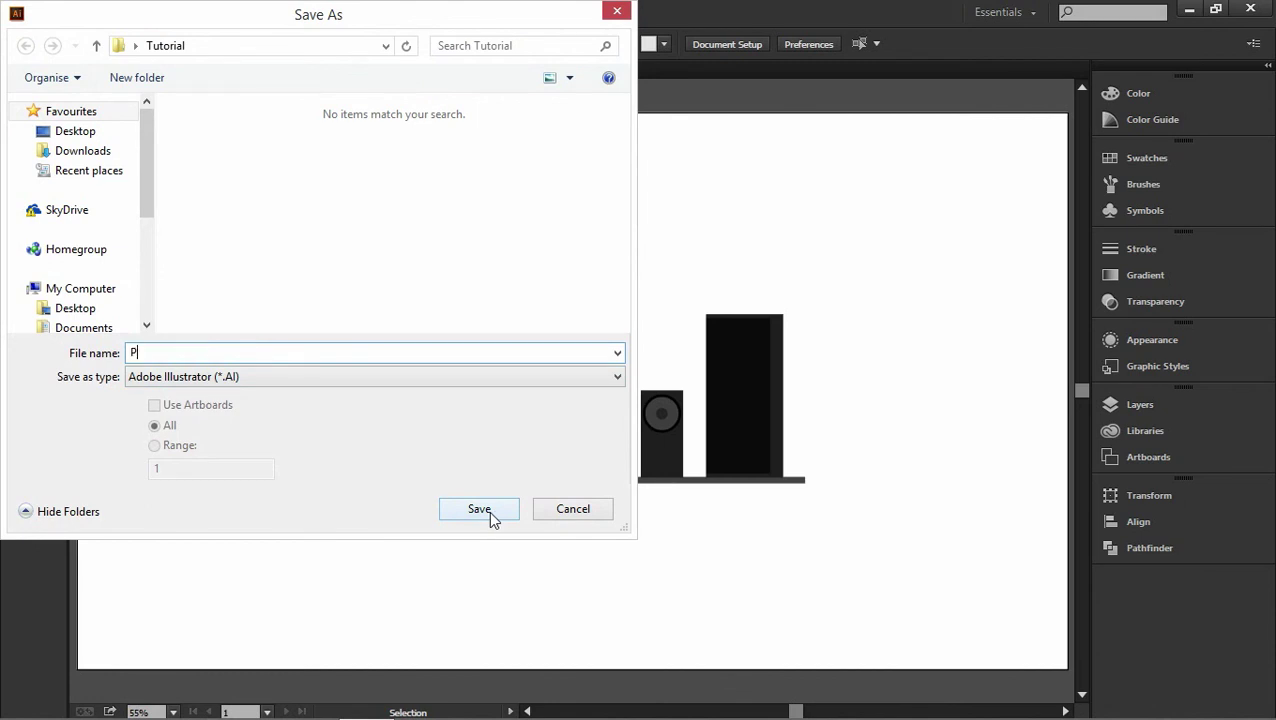
pyautogui.write('roject')
pyautogui.click(486, 507)
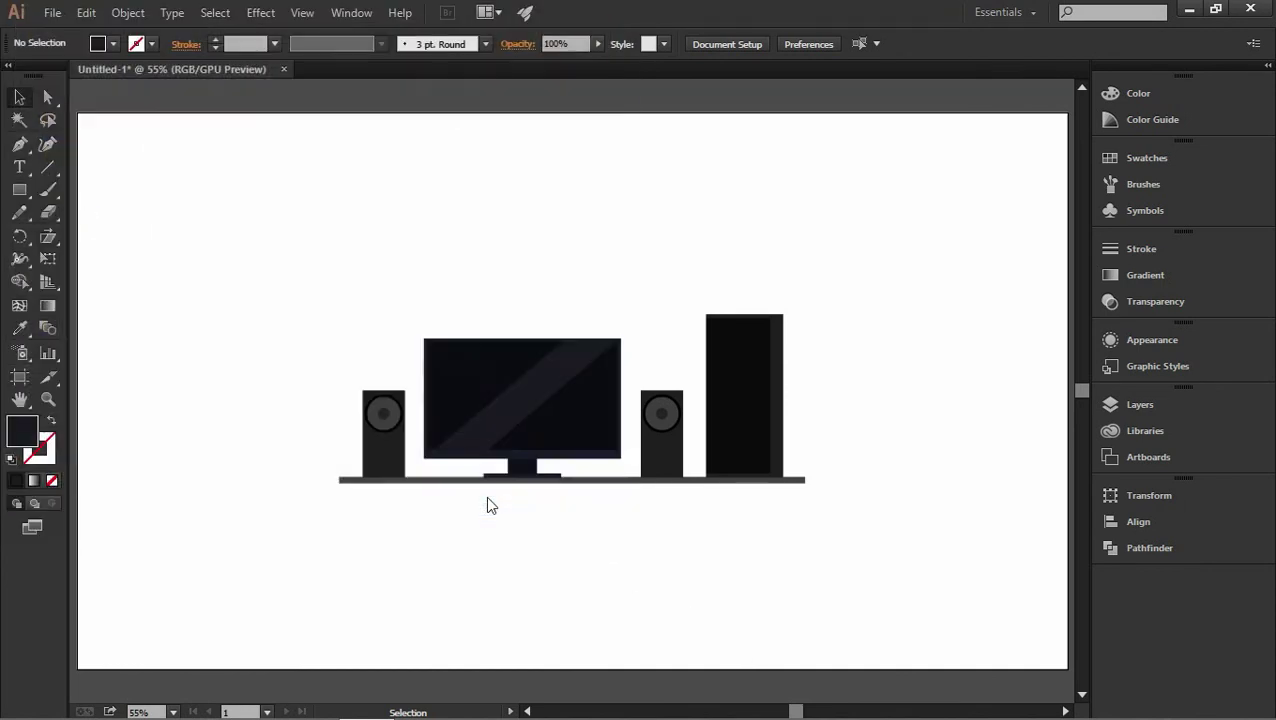
pyautogui.click(703, 610)
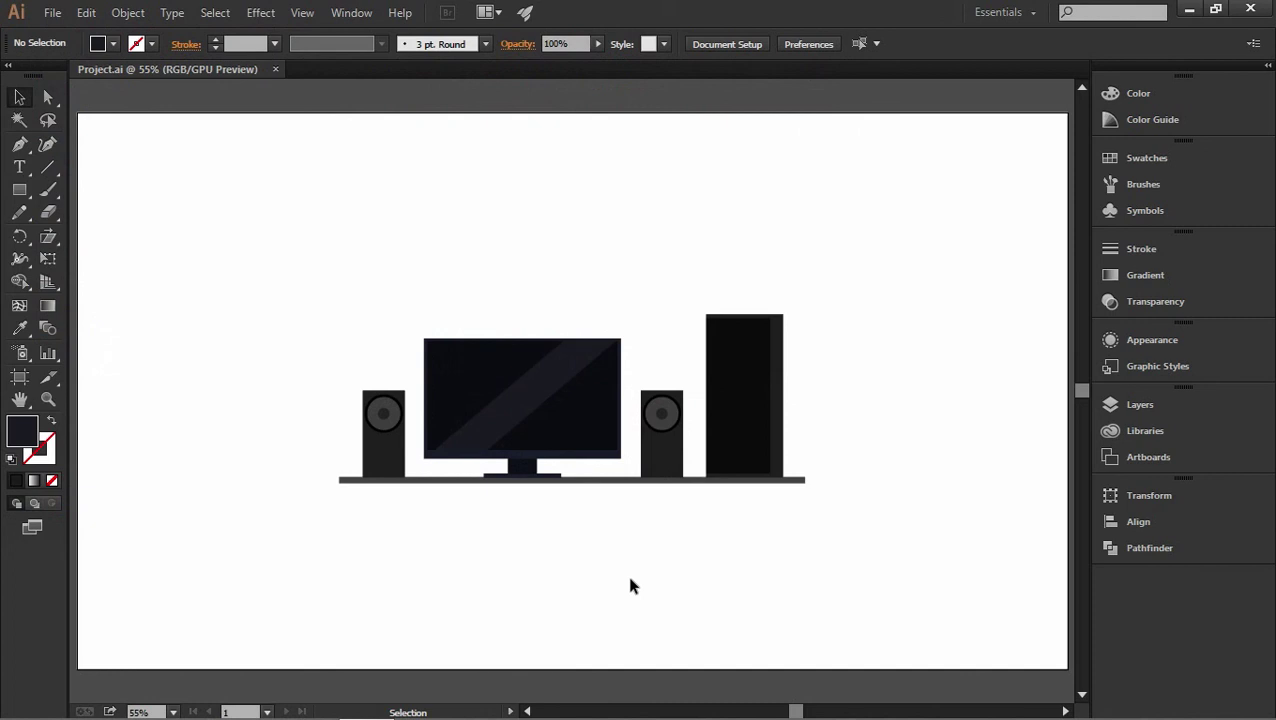